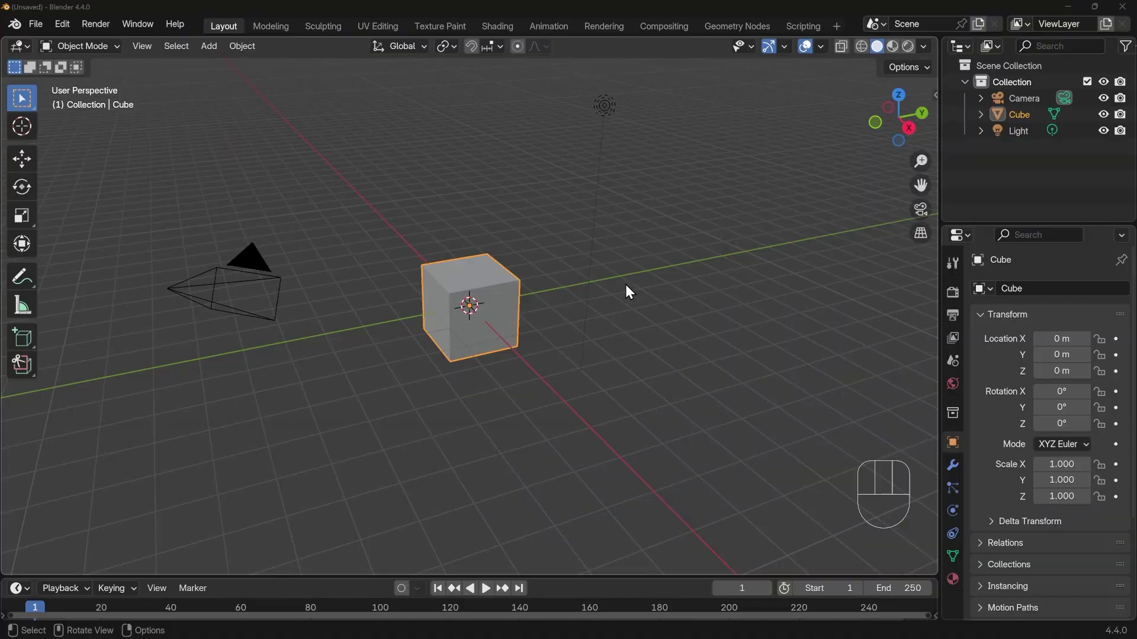
Hide the default cube and add a floor plane scaled up about 12.45 times
click(1104, 115)
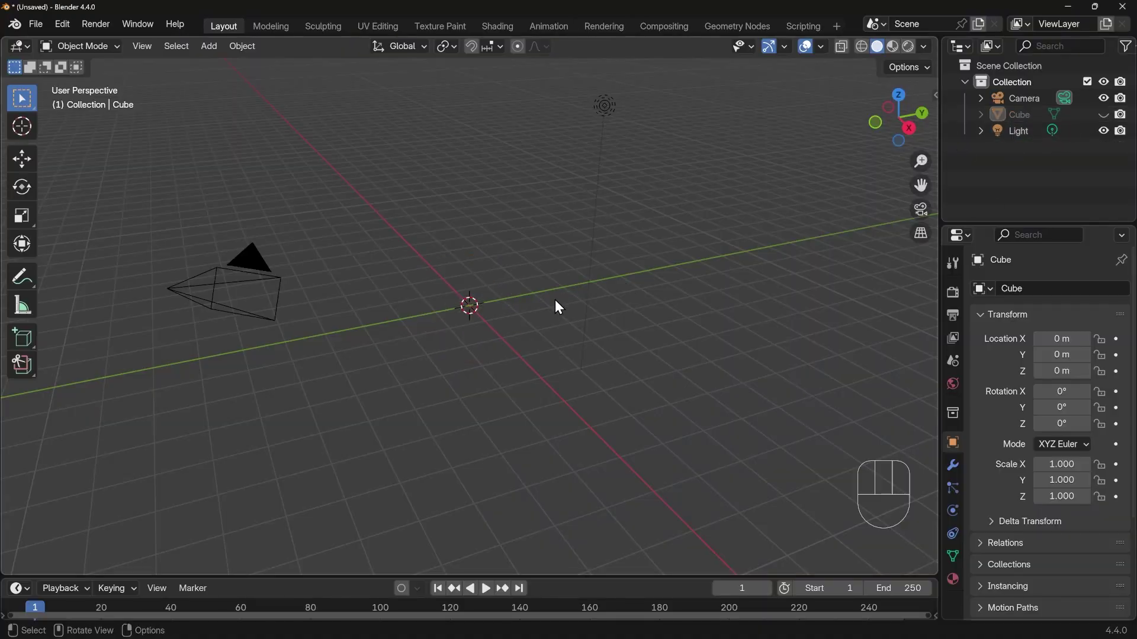
key(shift+a)
mouse_move(538, 296)
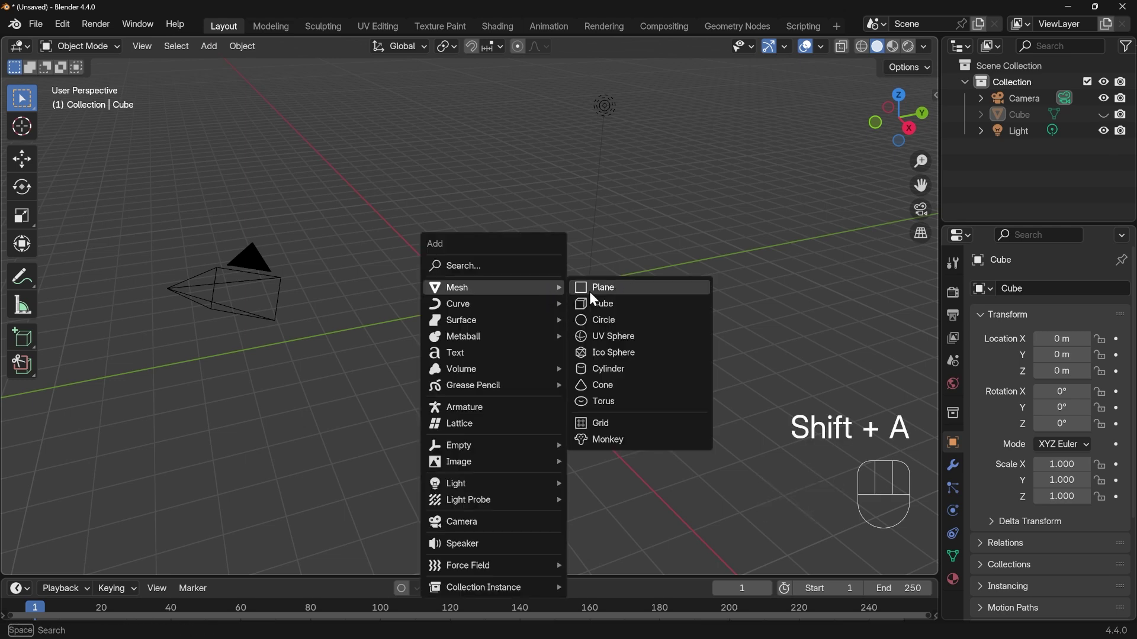
click(616, 299)
key(s)
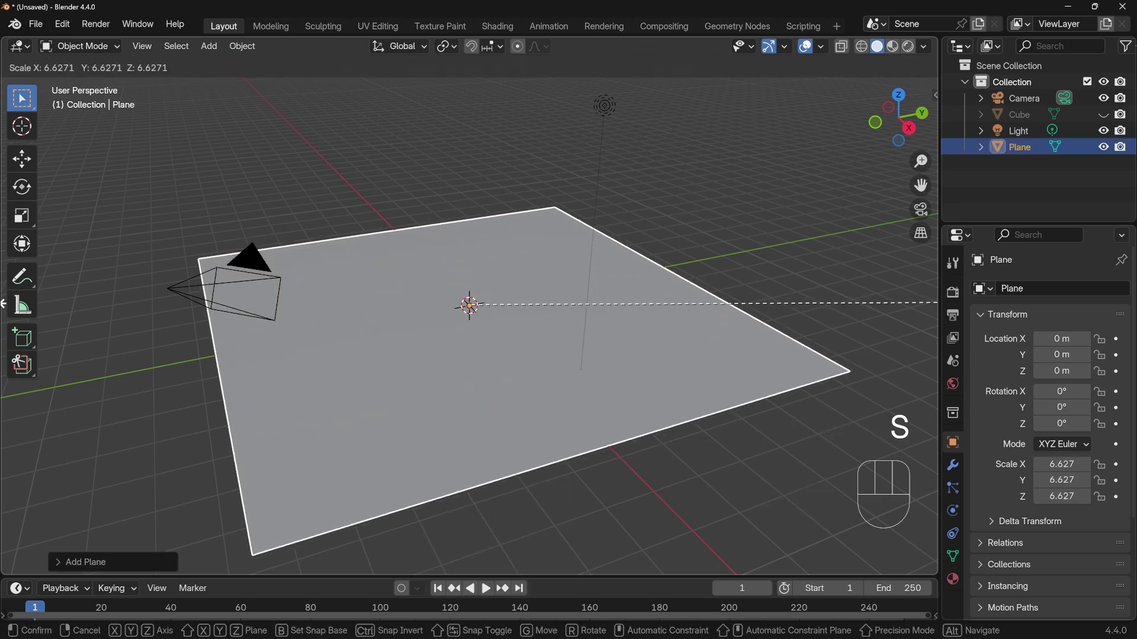
click(489, 304)
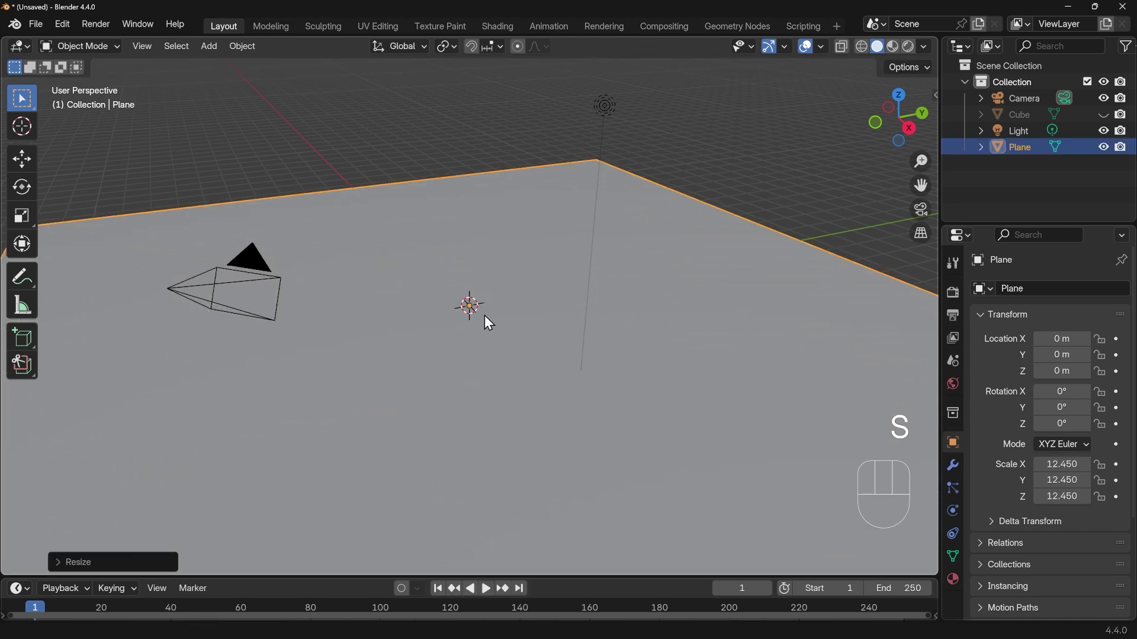
Add a Monkey with level-2 subdivision (Ctrl+2) and smooth shading
key(shift+a)
mouse_move(493, 281)
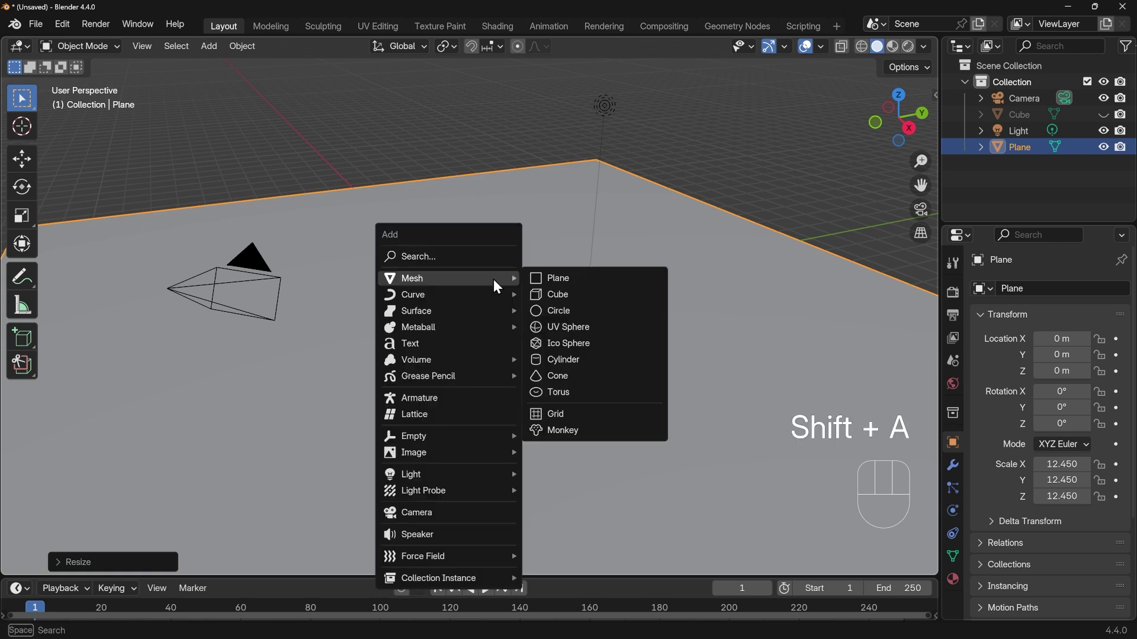
click(546, 430)
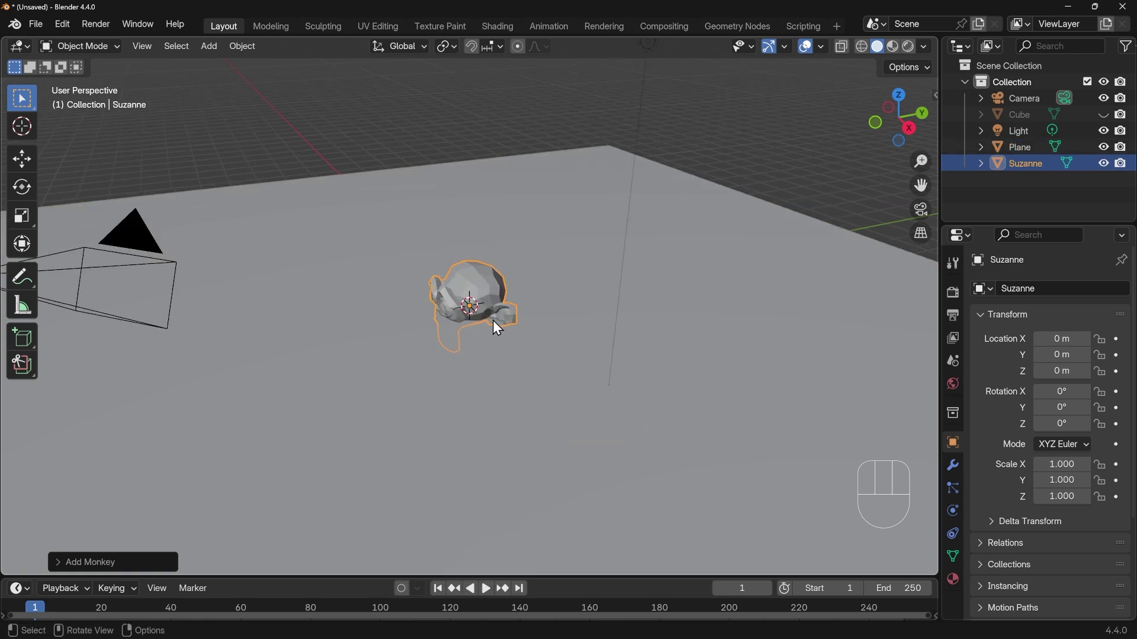
scroll(494, 321, up, 6)
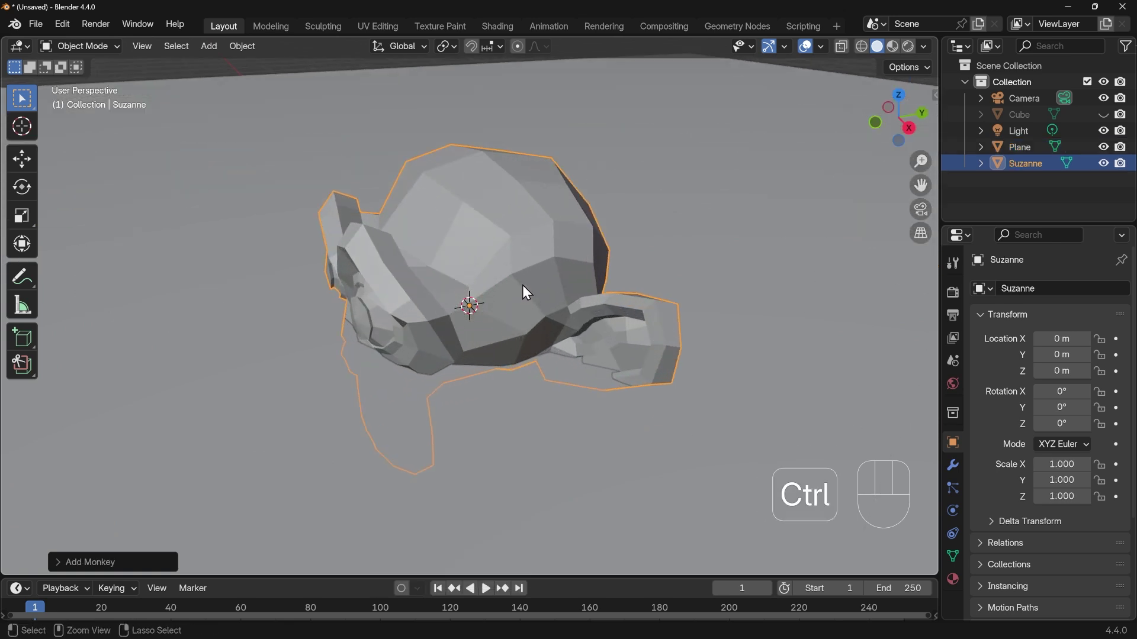
key(ctrl+2)
click(952, 465)
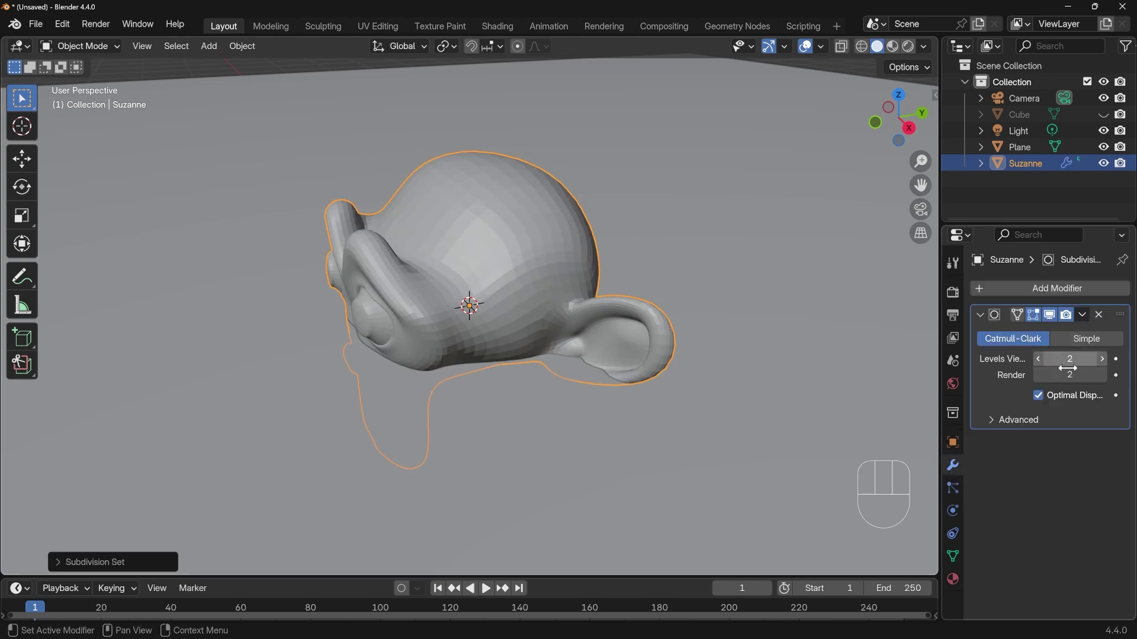
right_click(463, 253)
click(456, 258)
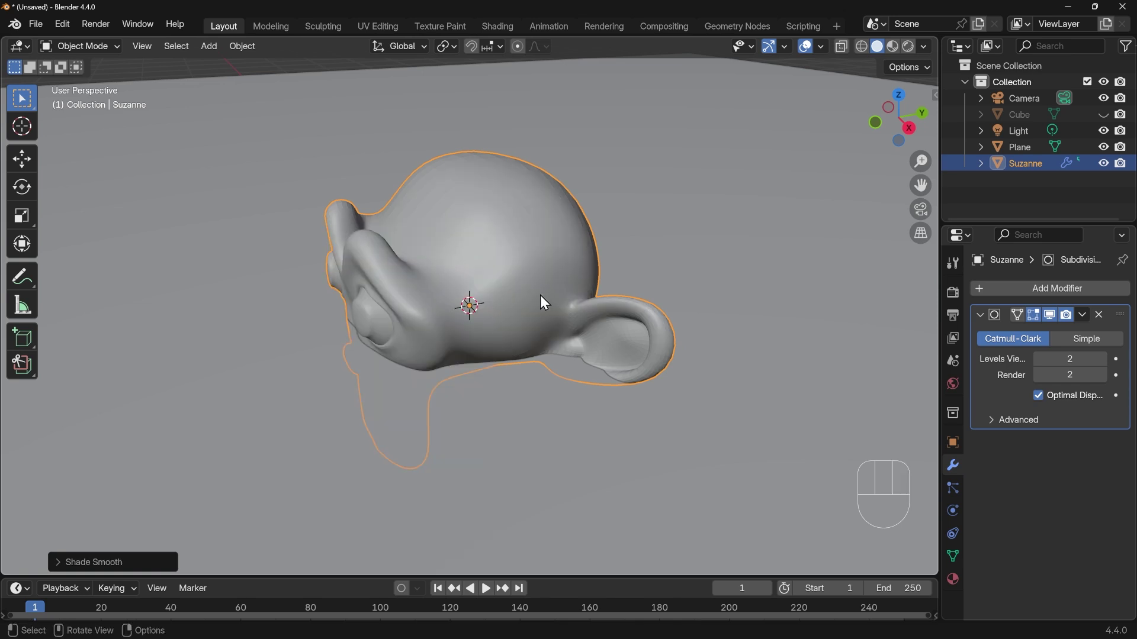
From the side view, tilt the monkey about 36° and raise it above the floor
key(KP_3)
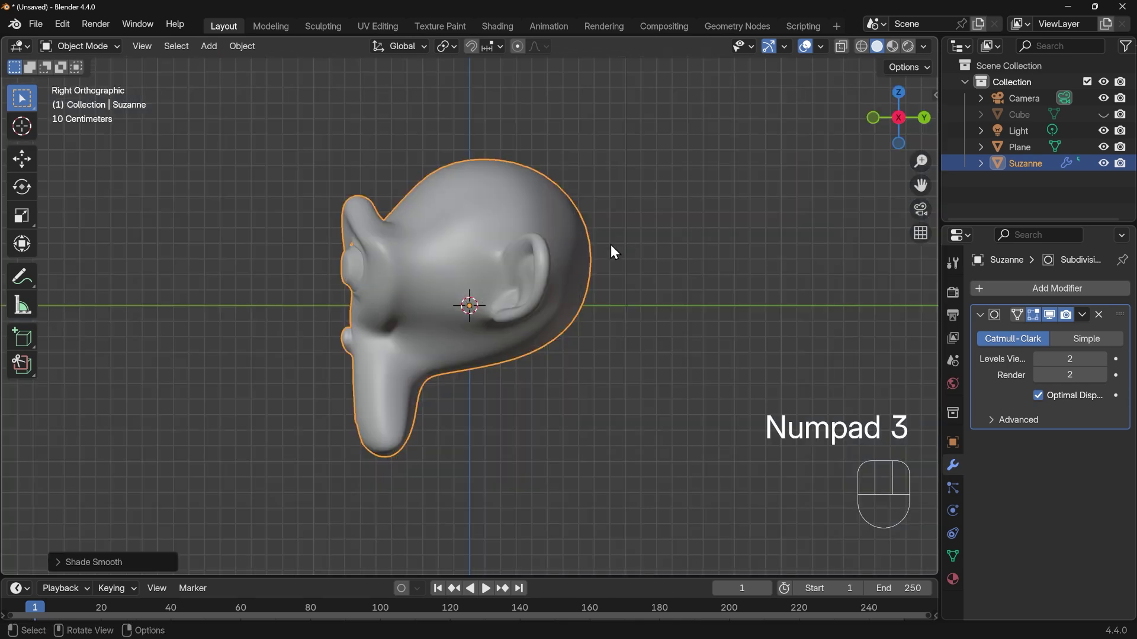
key(r)
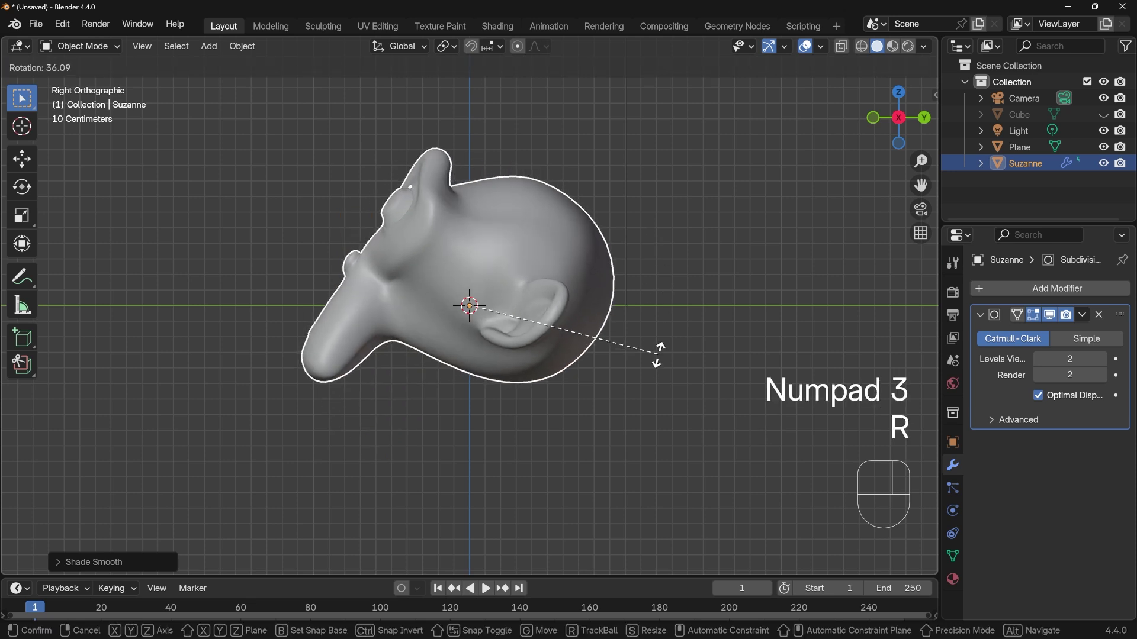
click(657, 354)
key(g)
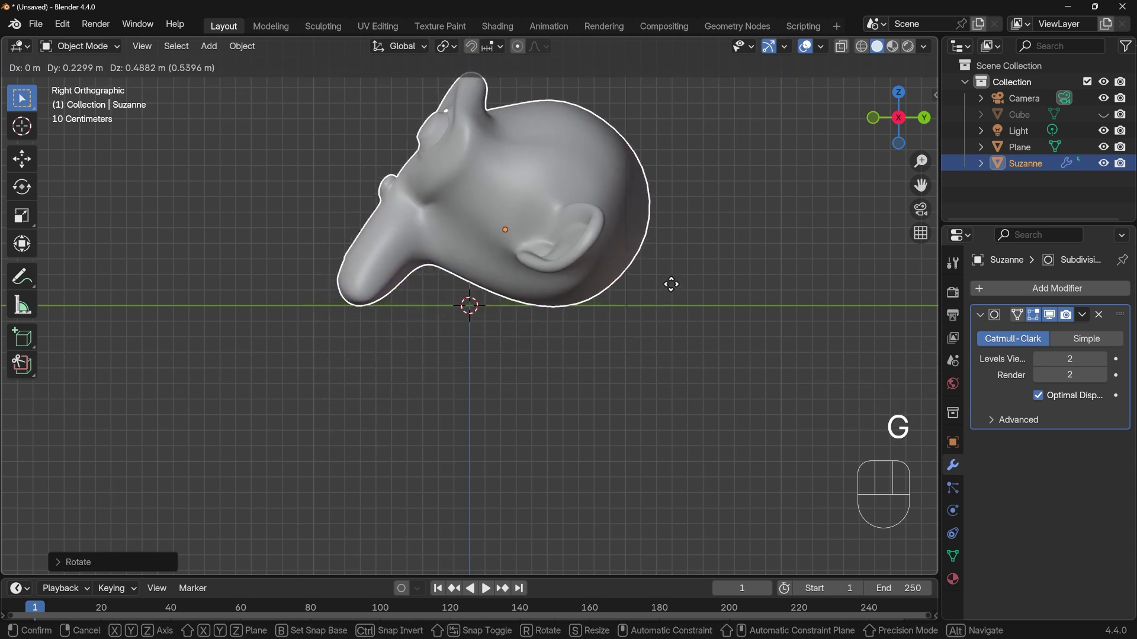
click(670, 283)
middle_drag(622, 373, 543, 329)
scroll(537, 326, down, 5)
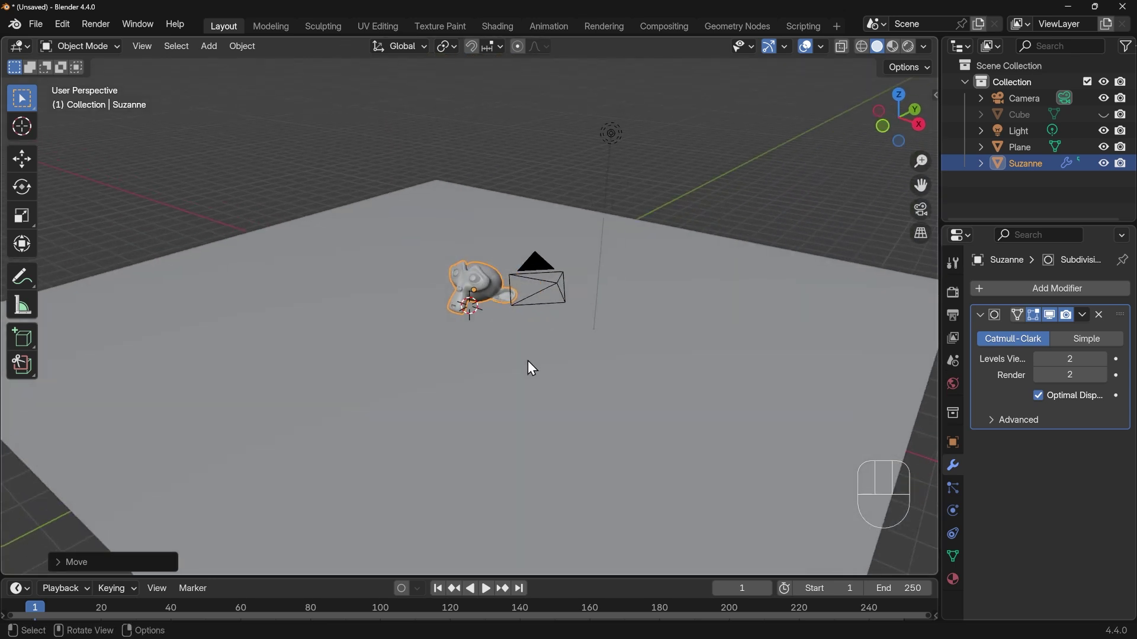
Unhide the cube, scale it about 5.76 times and raise it 5.567 m onto the floor
click(1104, 115)
click(445, 301)
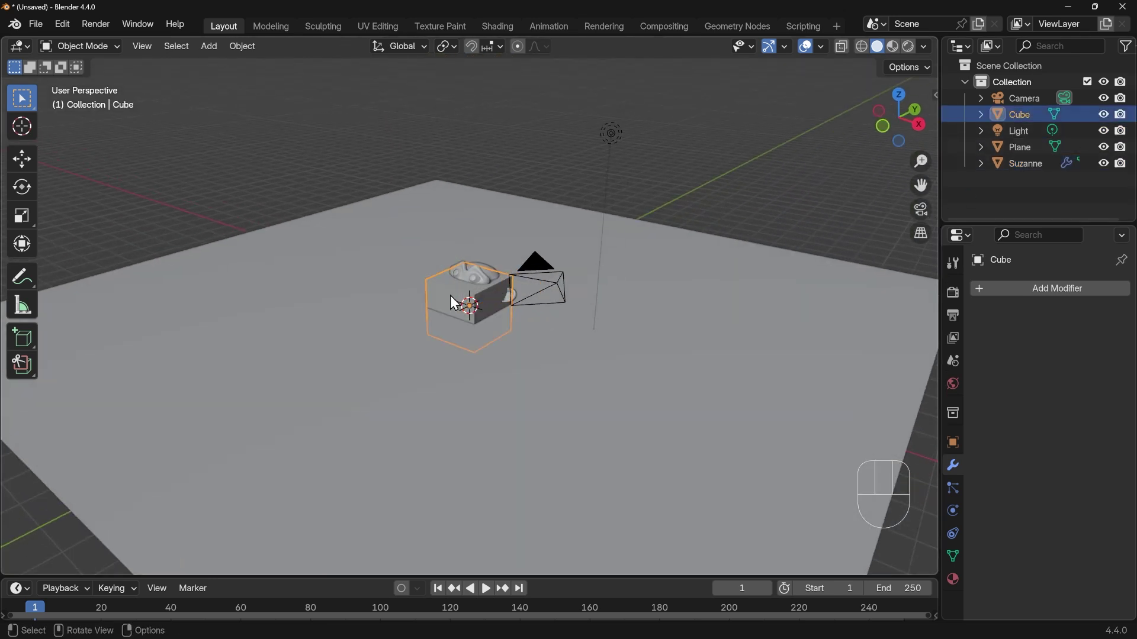
key(KP_1)
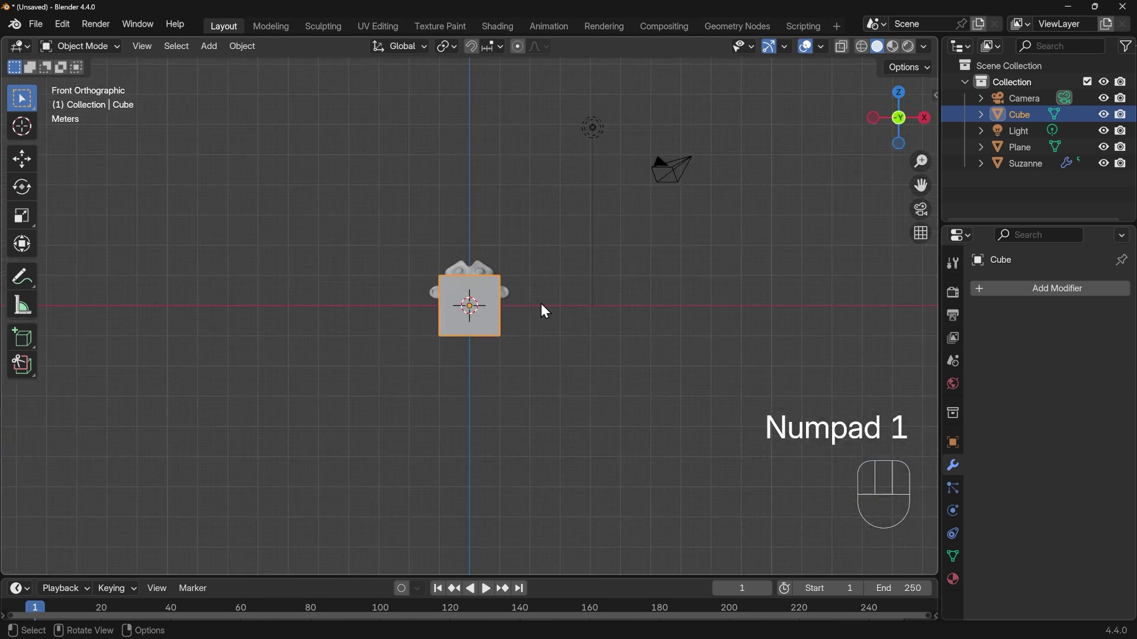
key(s)
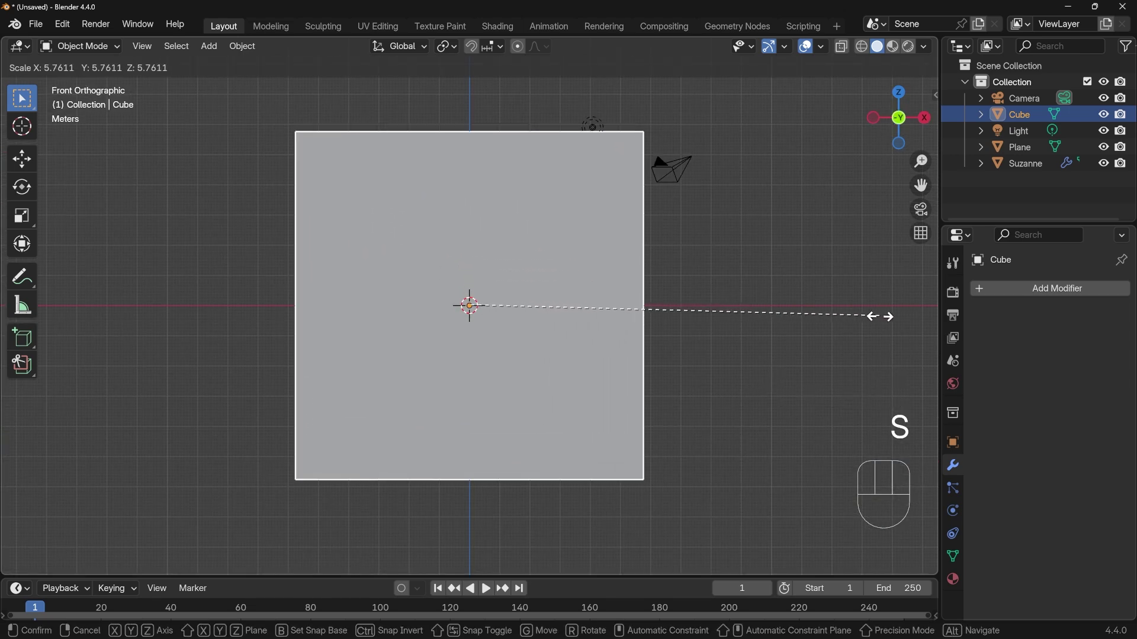
click(898, 323)
key(g)
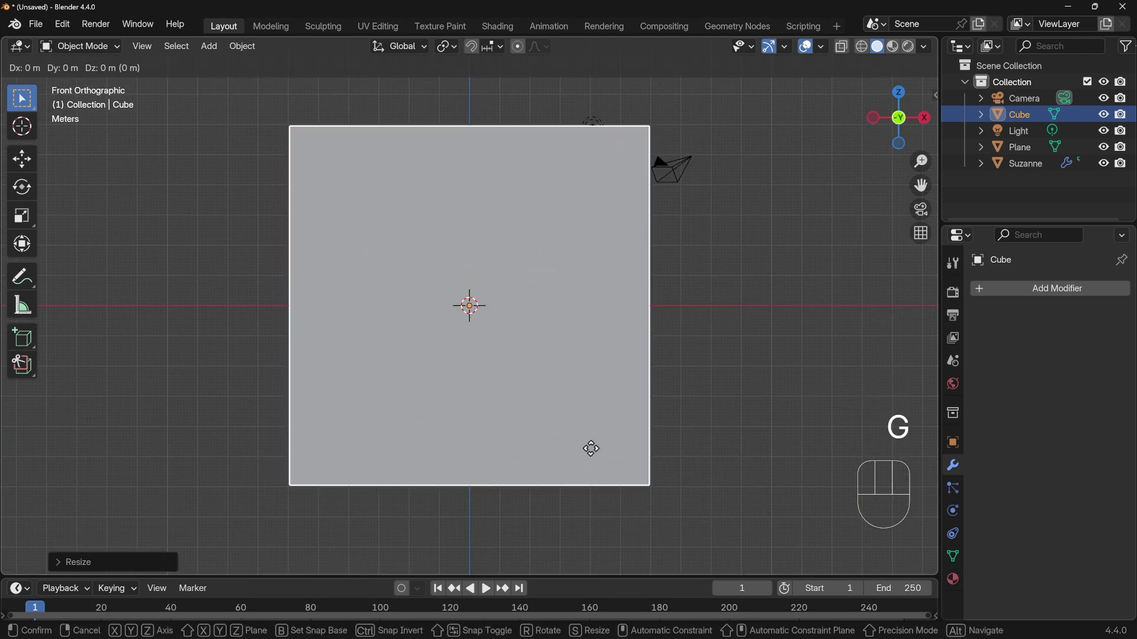
click(589, 281)
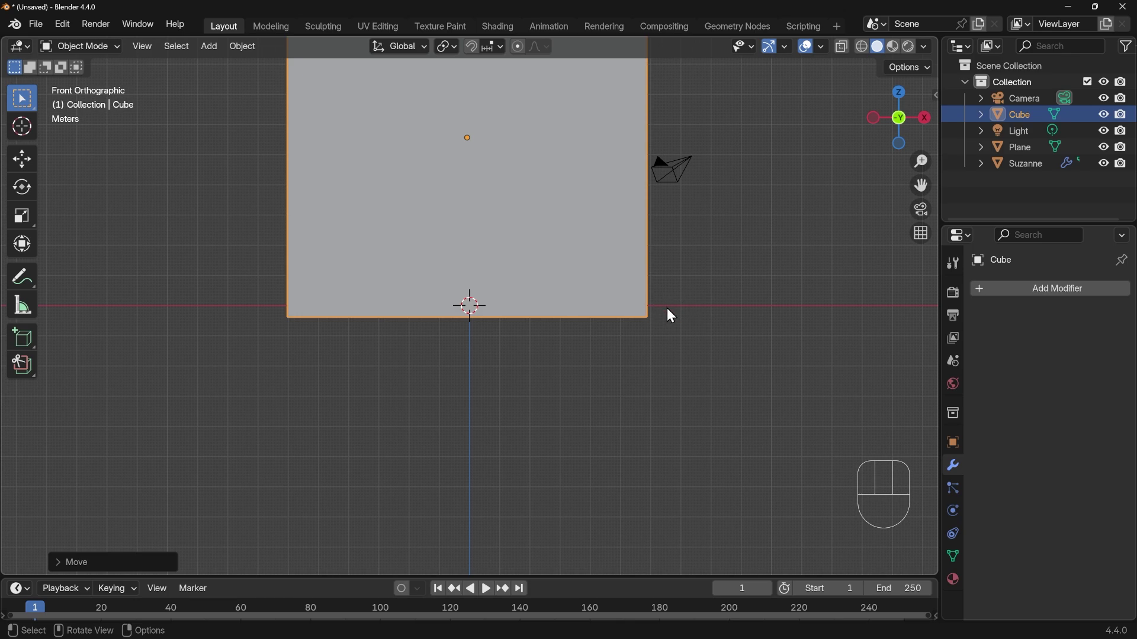
middle_drag(726, 296, 615, 358)
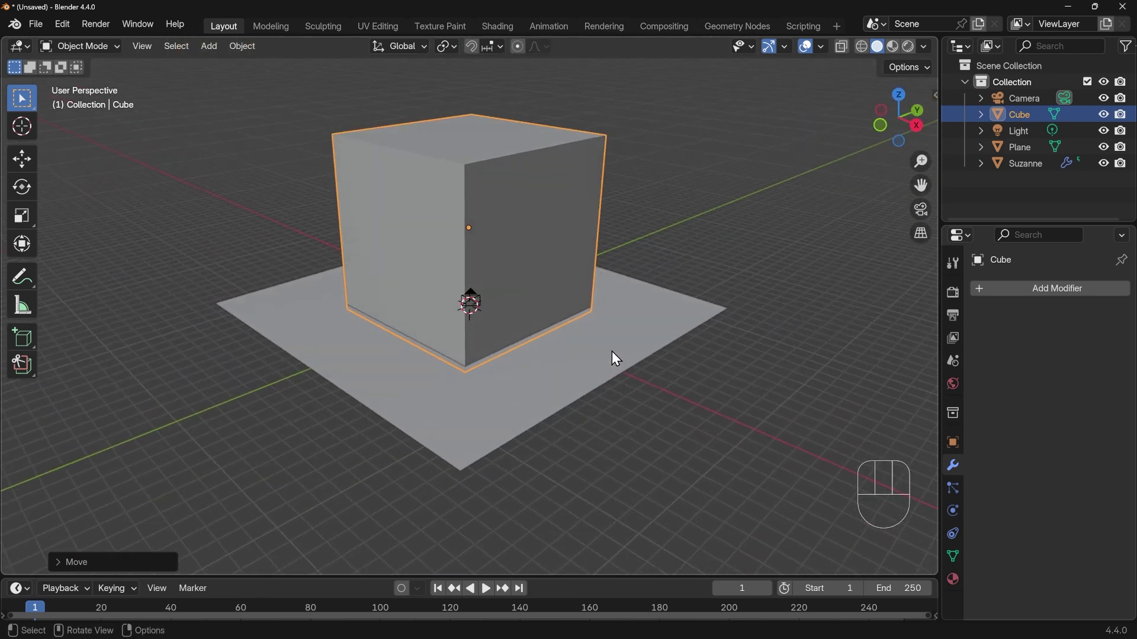
In the Shading workspace, merge away the file browser and image panels, framing the cube's nodes
click(497, 27)
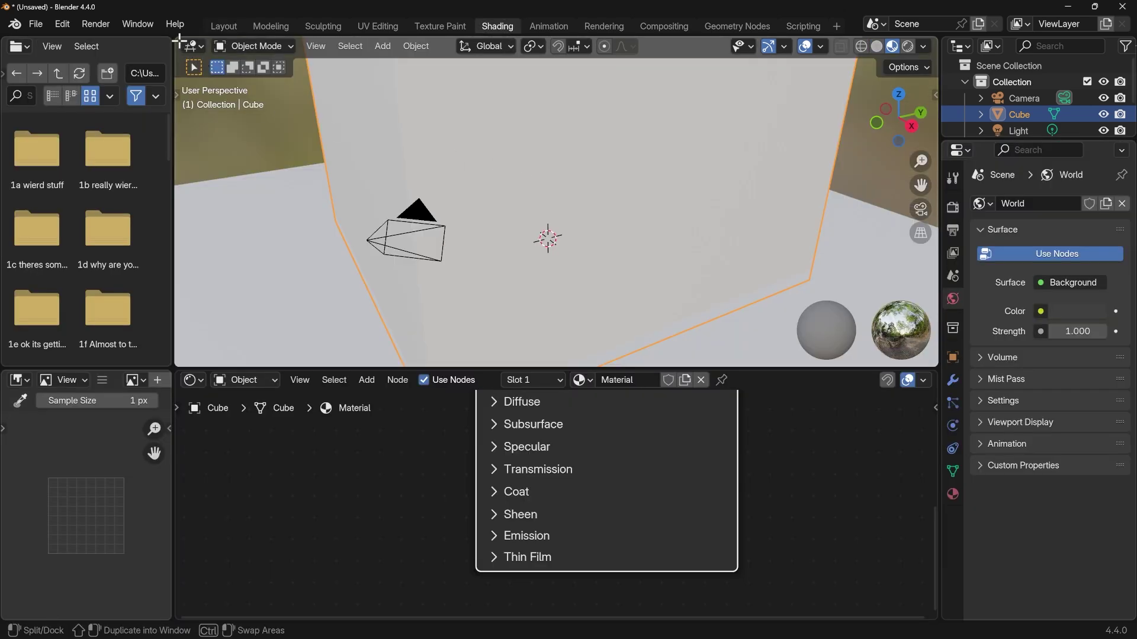
drag(178, 40, 83, 95)
drag(172, 372, 146, 377)
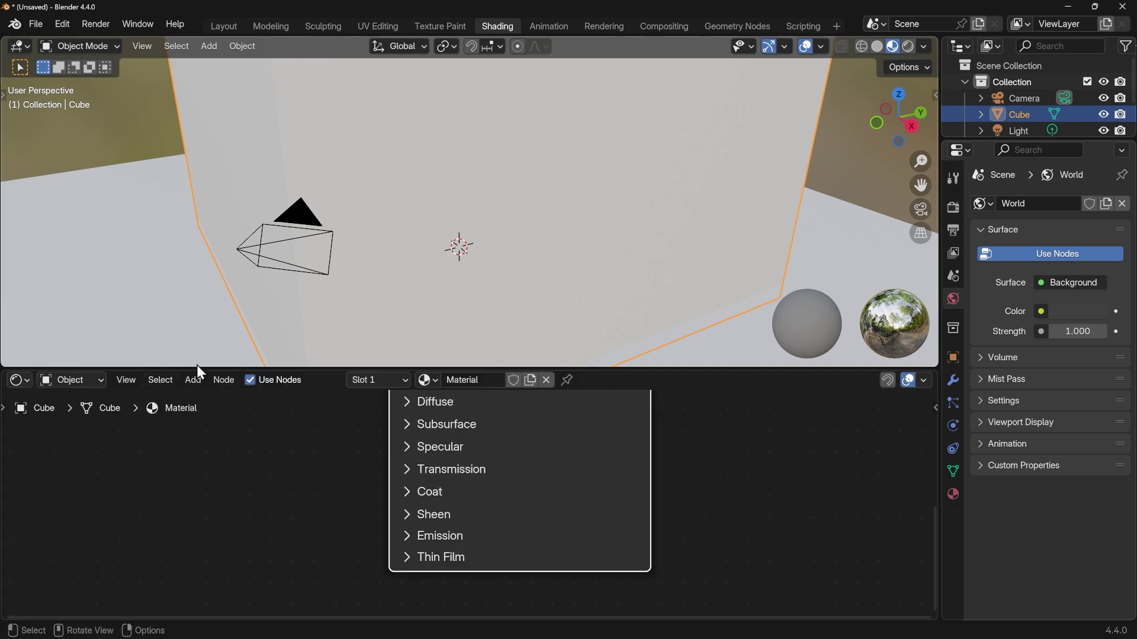
scroll(564, 210, down, 5)
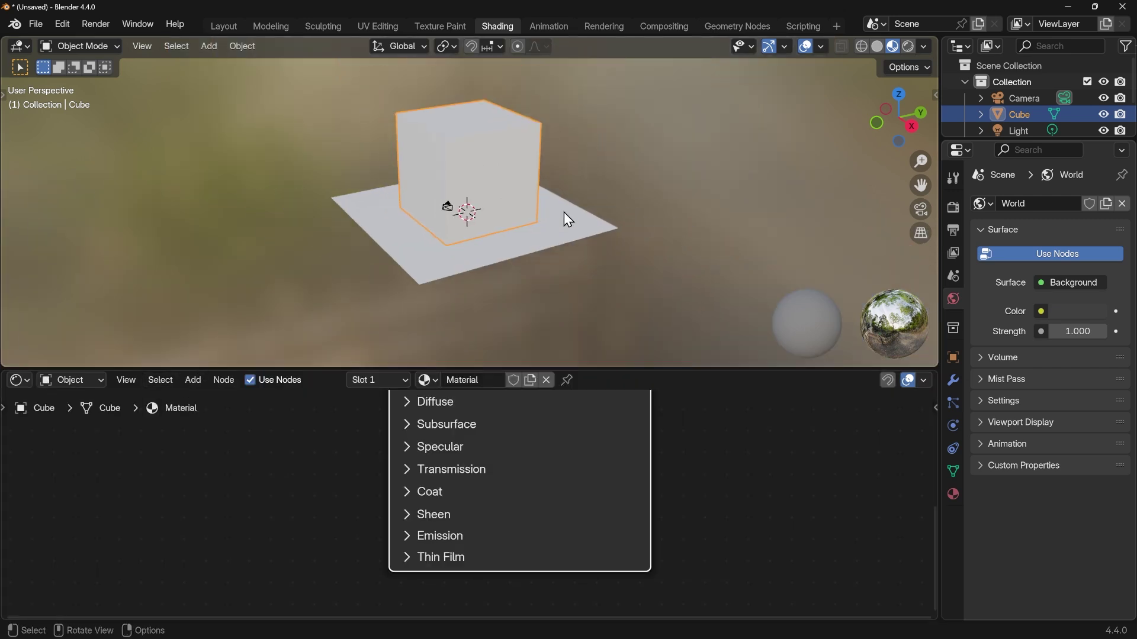
scroll(524, 448, down, 4)
middle_drag(525, 448, 495, 503)
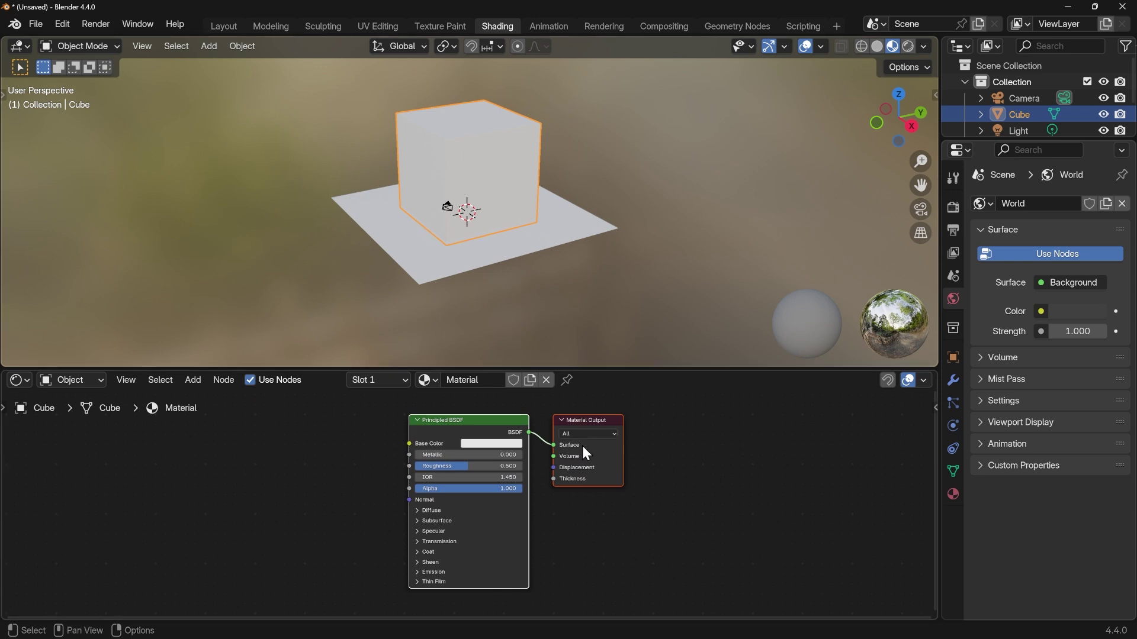
Replace the Principled BSDF with a Volume Scatter node feeding the Material Output's Volume input
click(481, 422)
key(x)
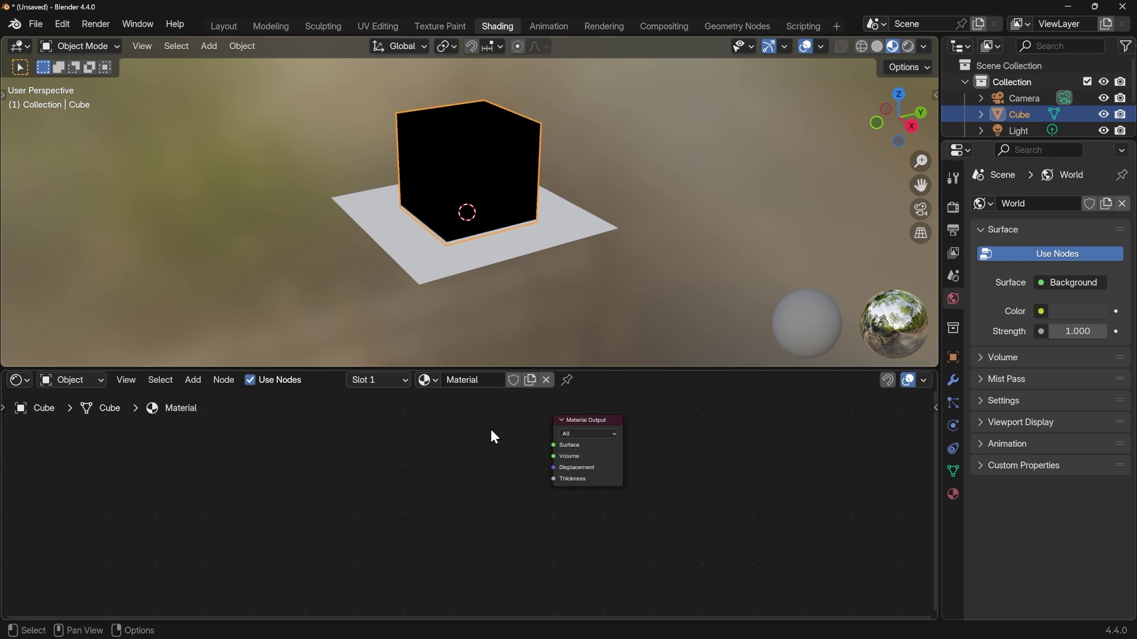
key(shift+a)
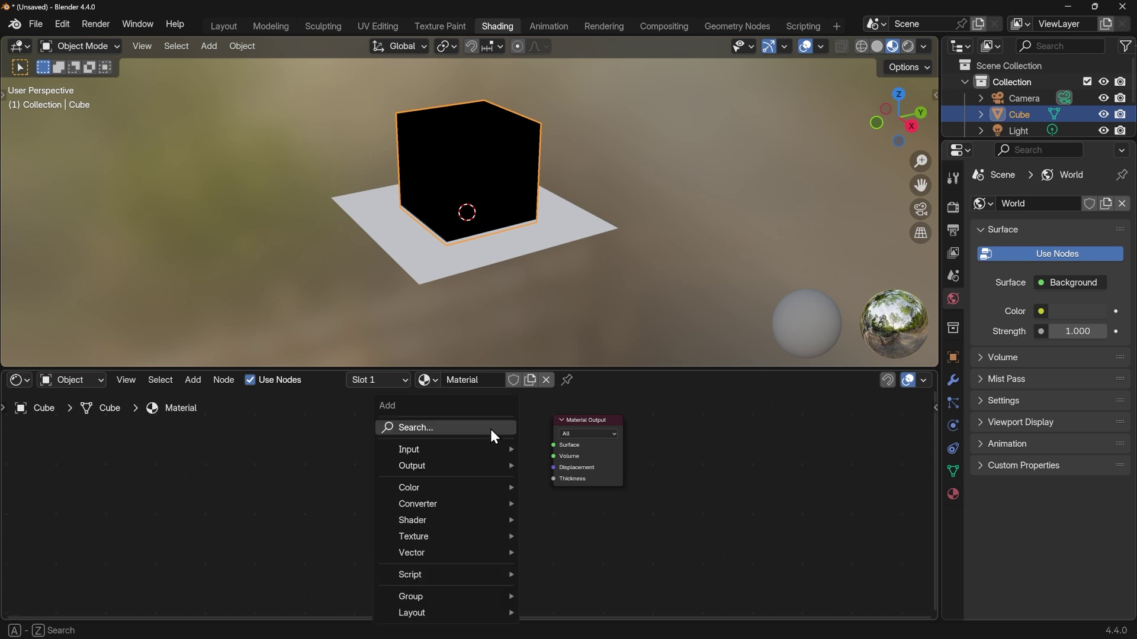
mouse_move(454, 521)
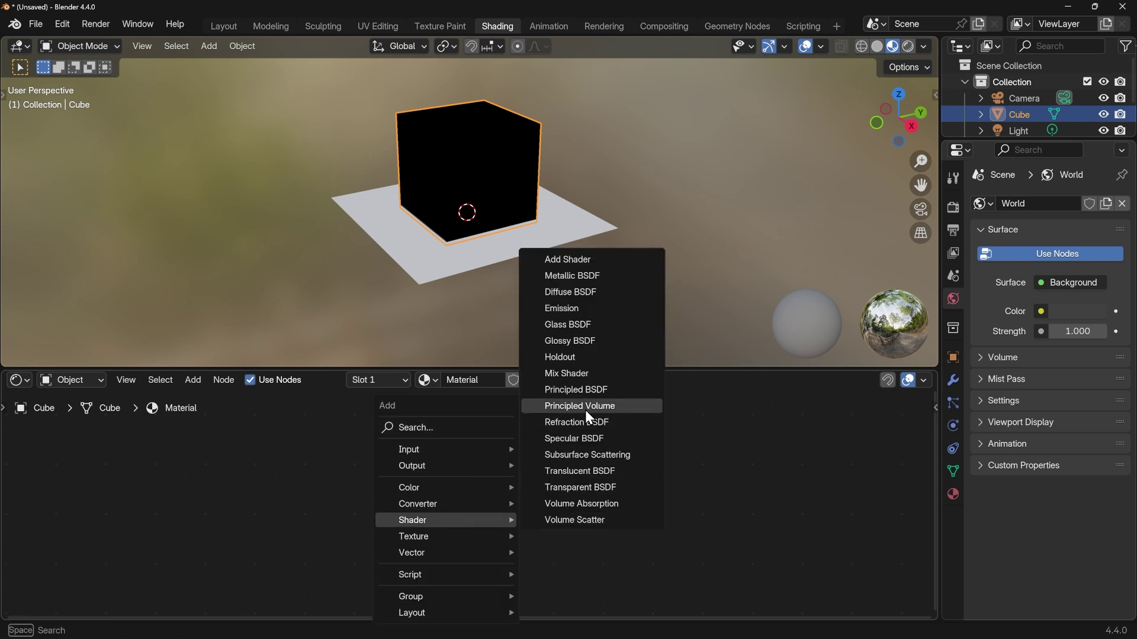
click(583, 520)
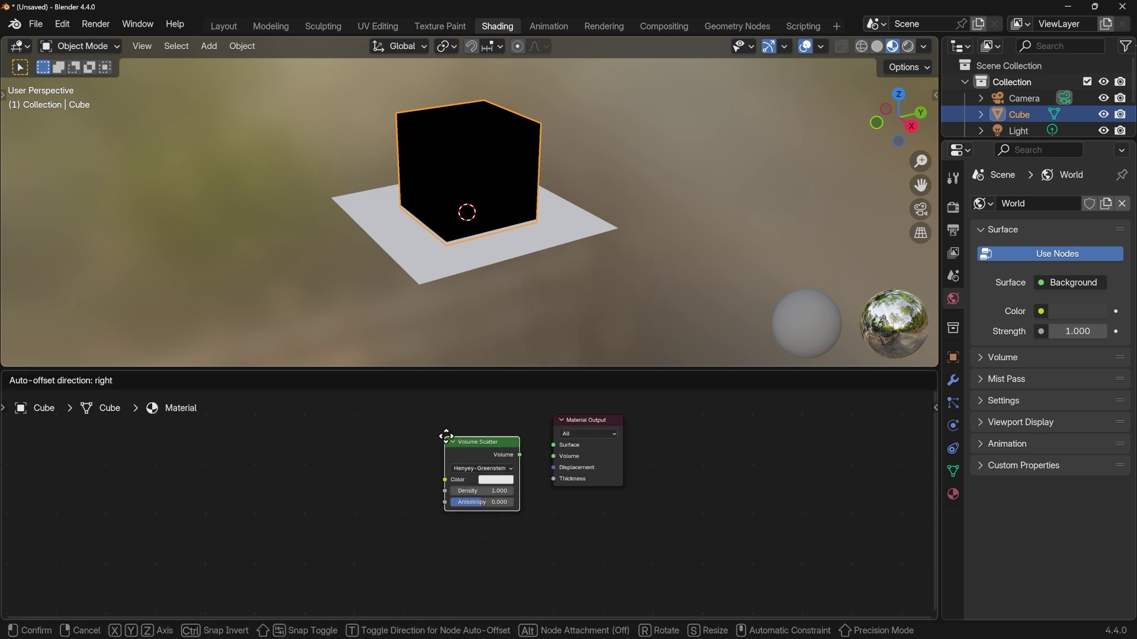
click(449, 437)
scroll(520, 474, up, 1)
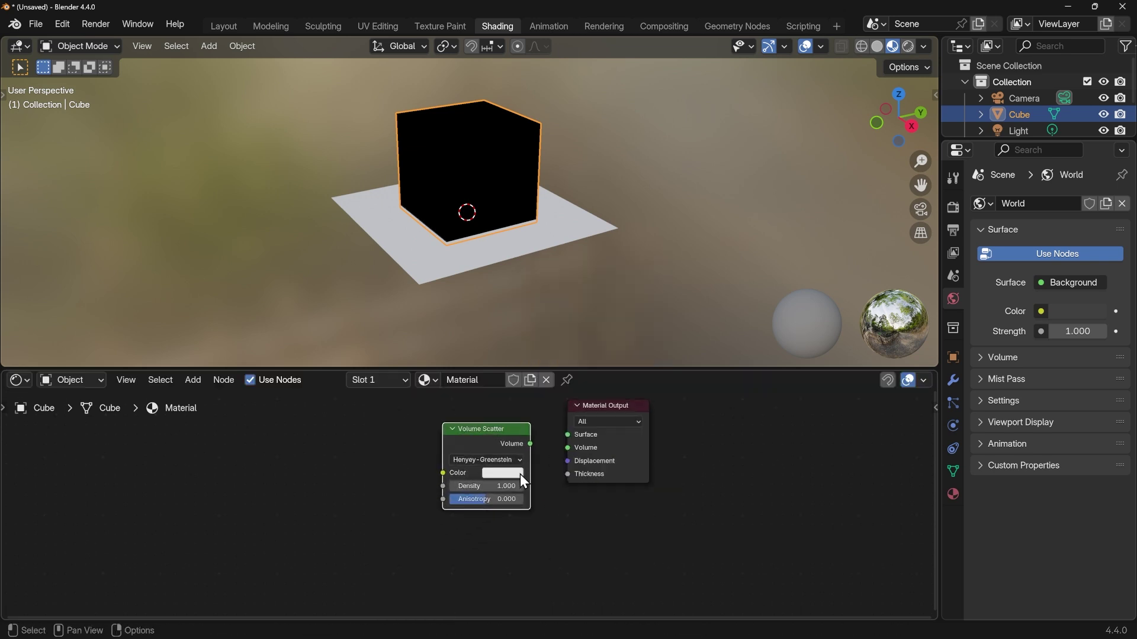
scroll(519, 475, up, 2)
drag(496, 467, 546, 472)
Set the Volume Scatter density to 0.1
scroll(487, 208, up, 3)
scroll(487, 207, up, 2)
middle_drag(480, 200, 480, 244)
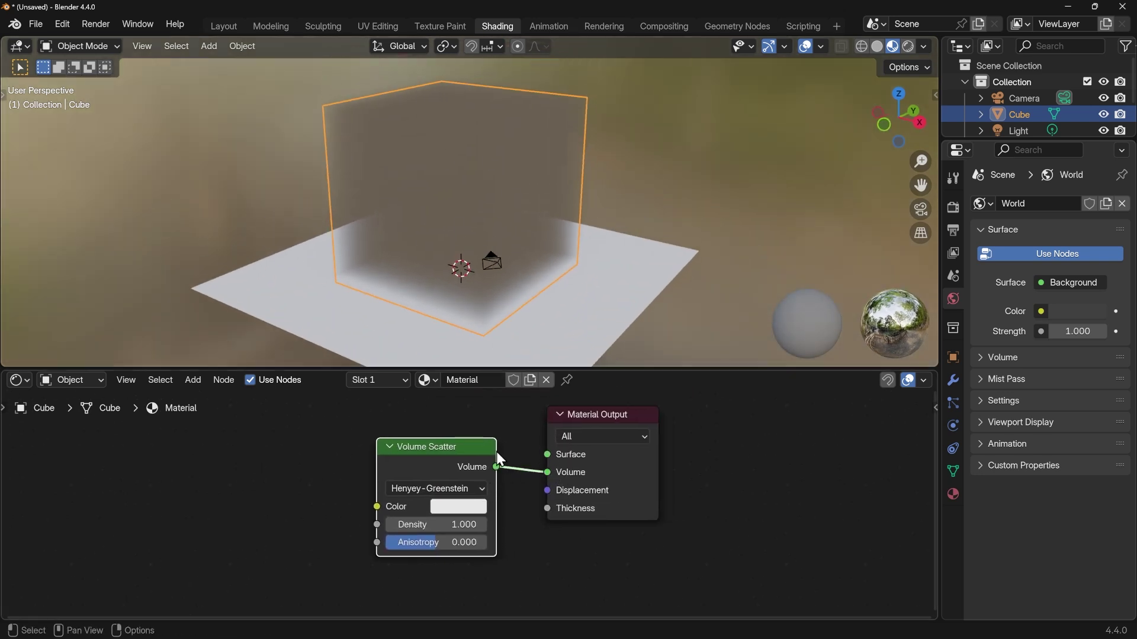
double_click(438, 525)
text(.1)
key(Return)
middle_drag(409, 234, 488, 229)
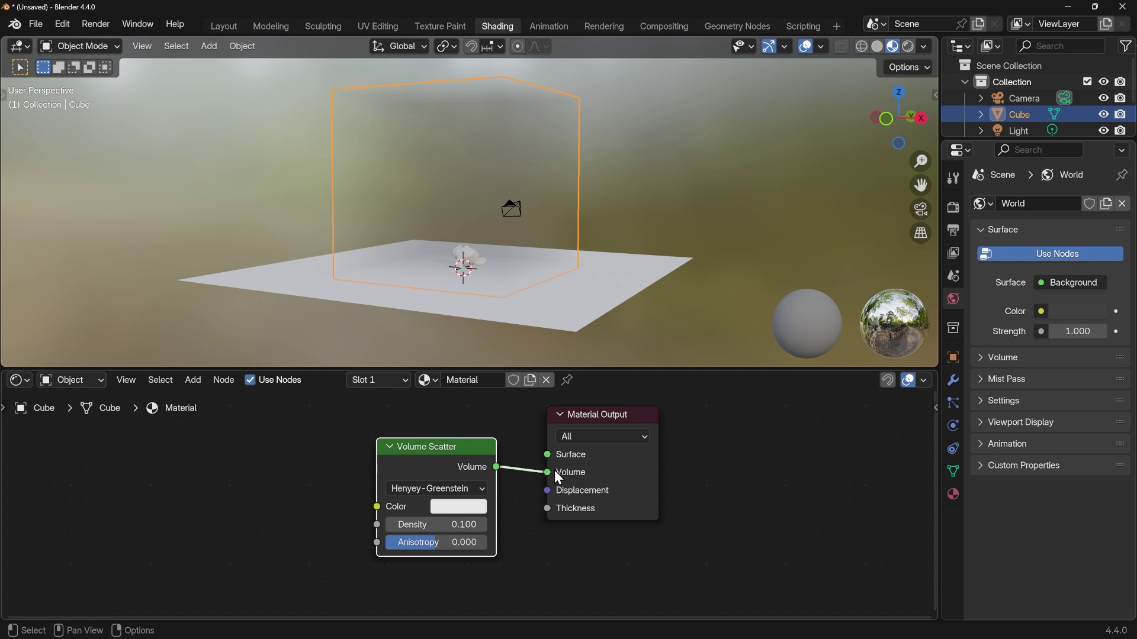
Switch the viewport to Rendered shading and render with Cycles on GPU Compute
click(908, 47)
middle_drag(756, 222, 527, 246)
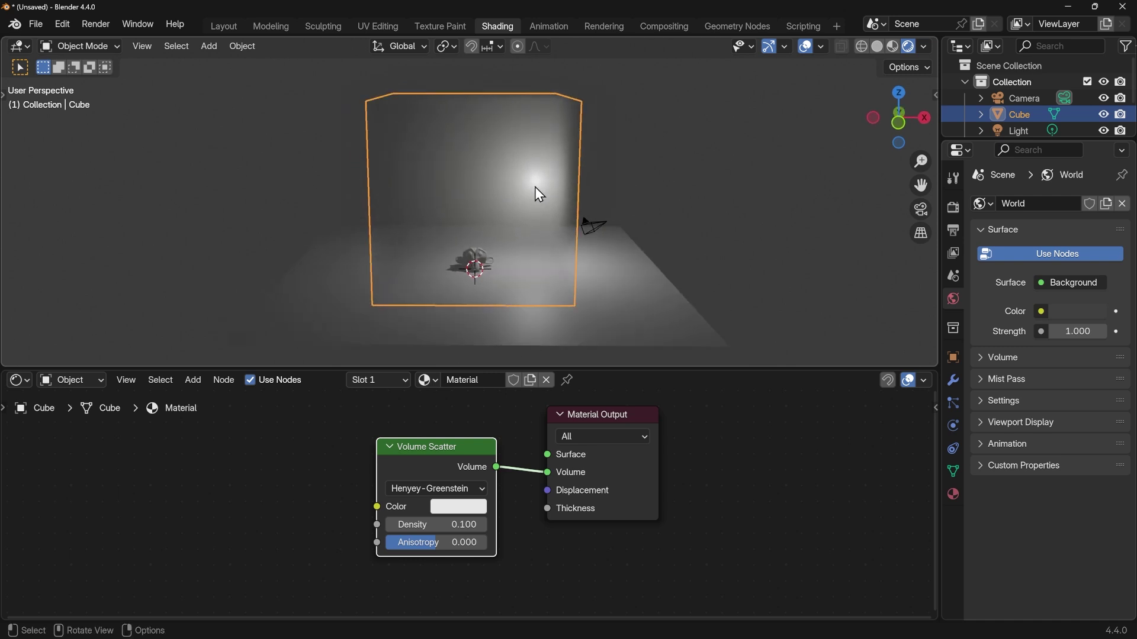
click(952, 208)
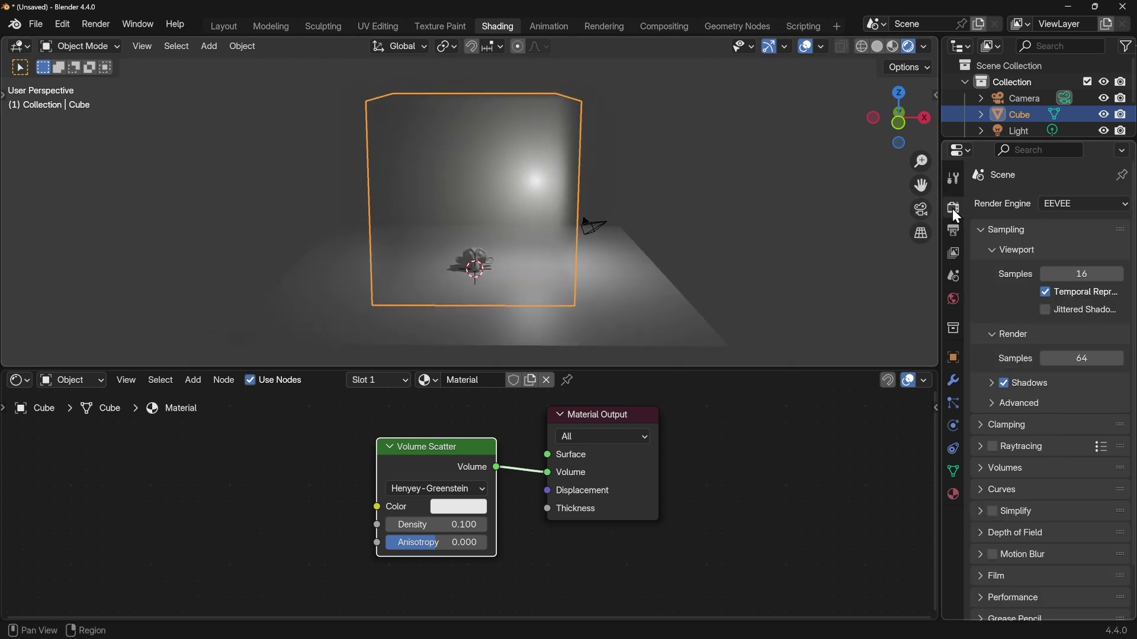
click(1061, 204)
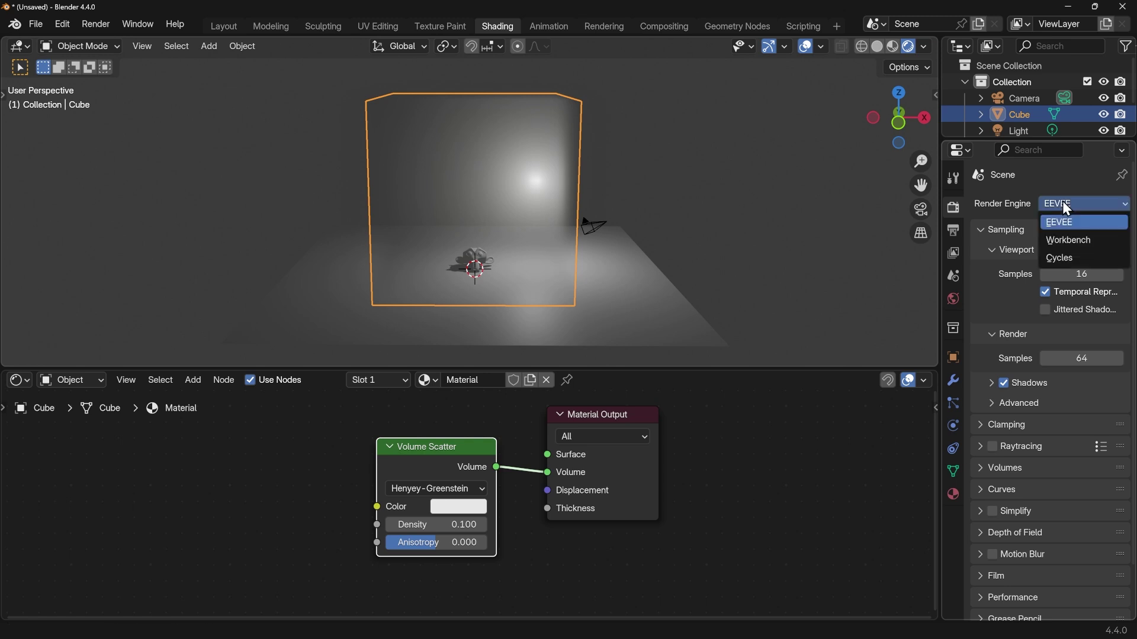
click(1075, 259)
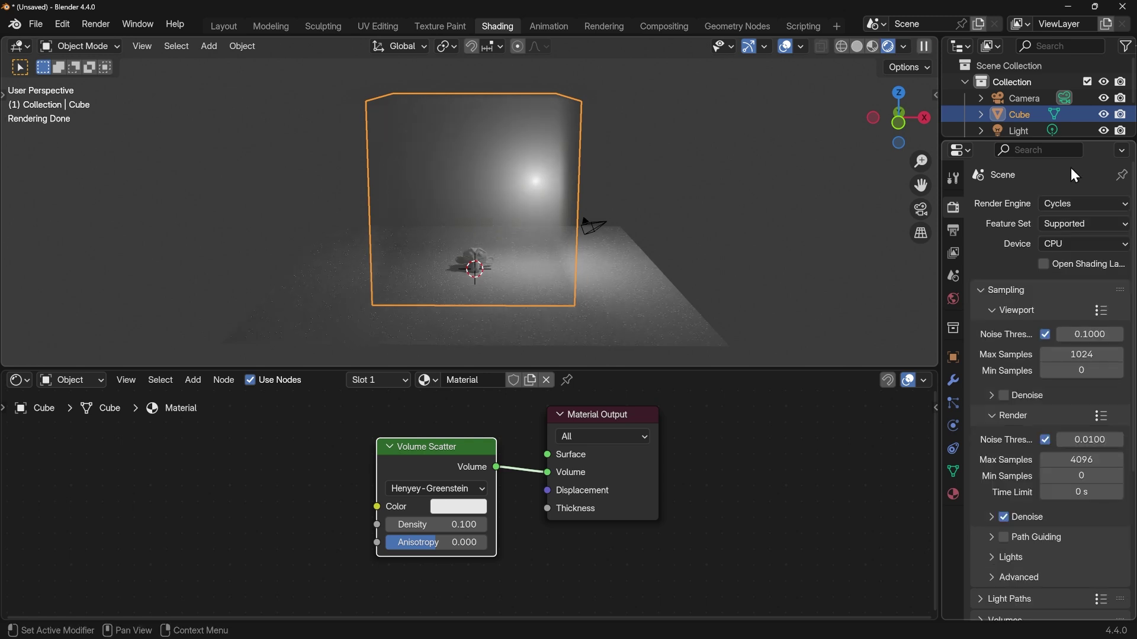
click(1073, 243)
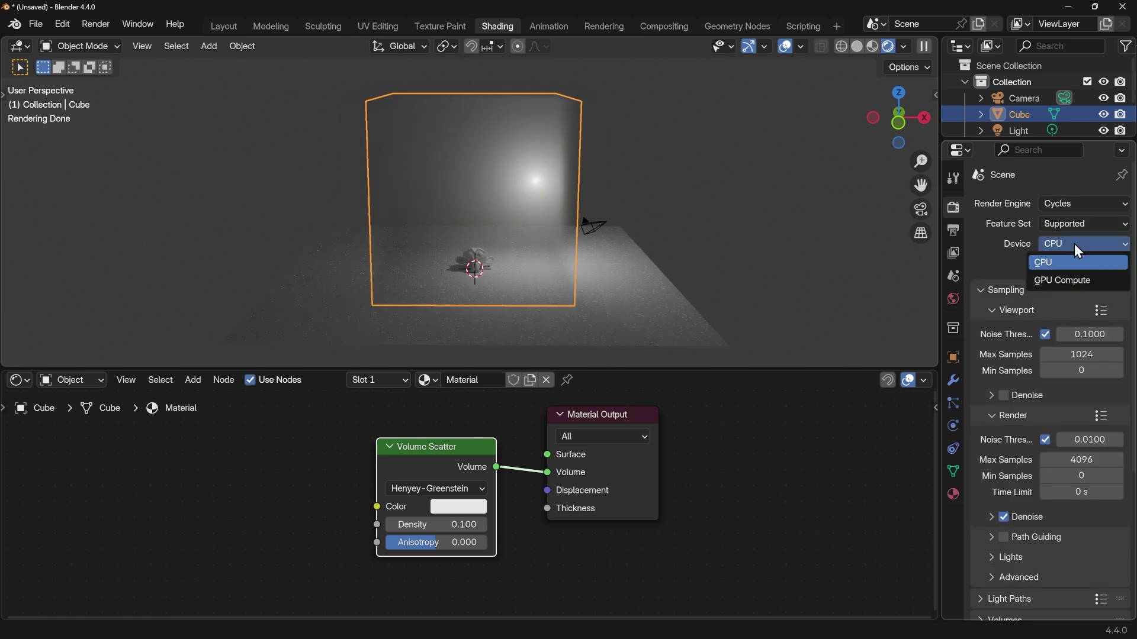
click(1066, 279)
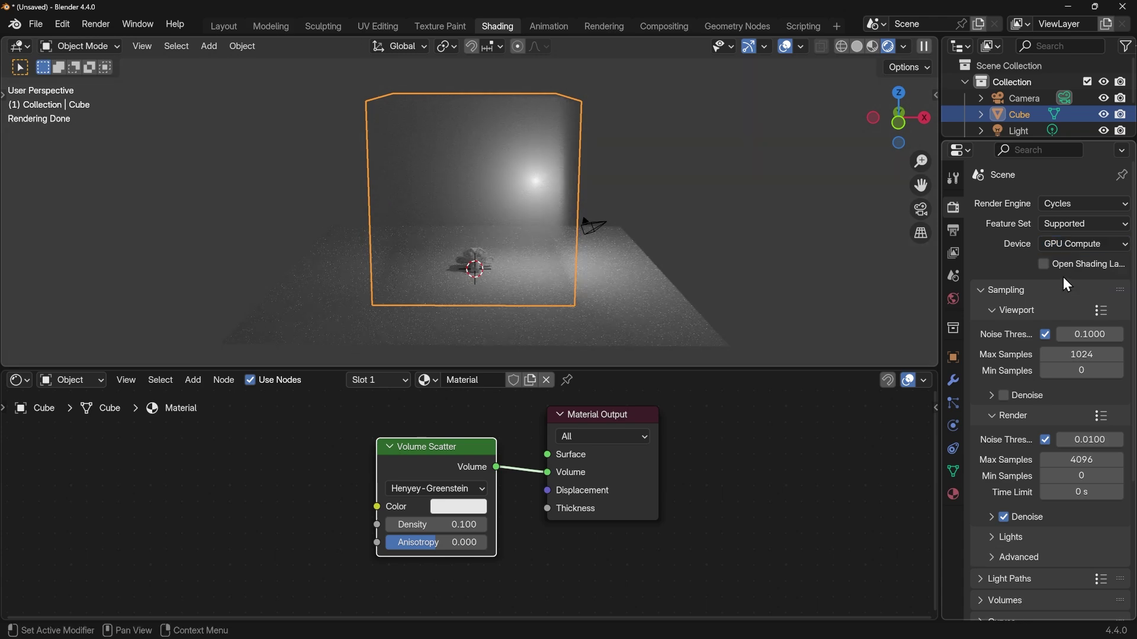
Enable viewport denoising using the OptiX denoiser
click(1005, 395)
click(1065, 418)
click(1028, 454)
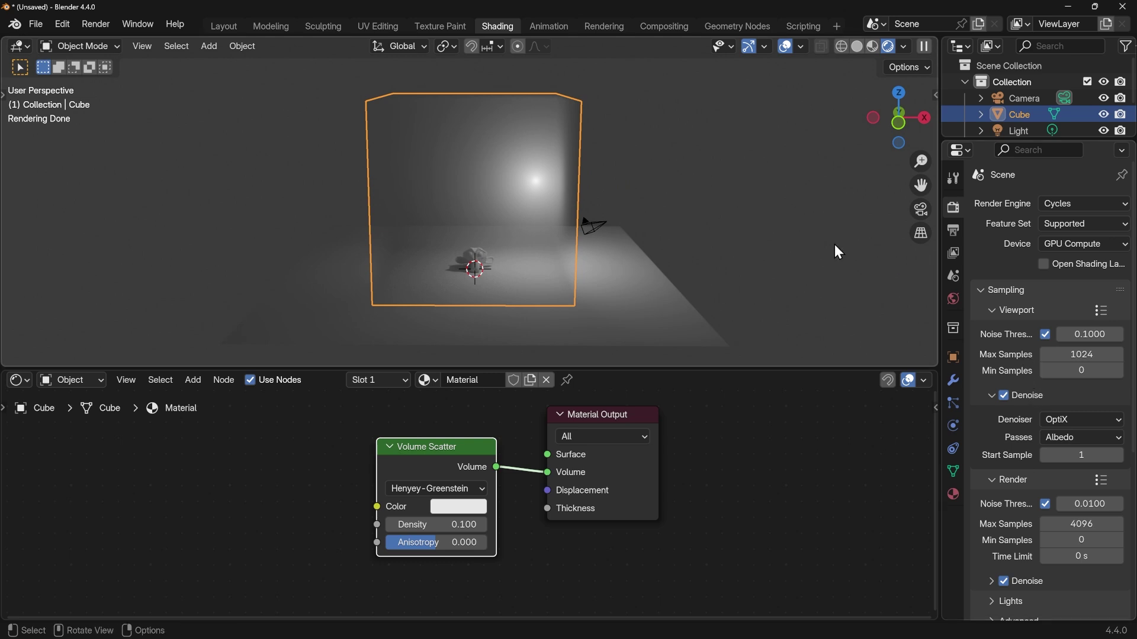
drag(1048, 138, 1048, 192)
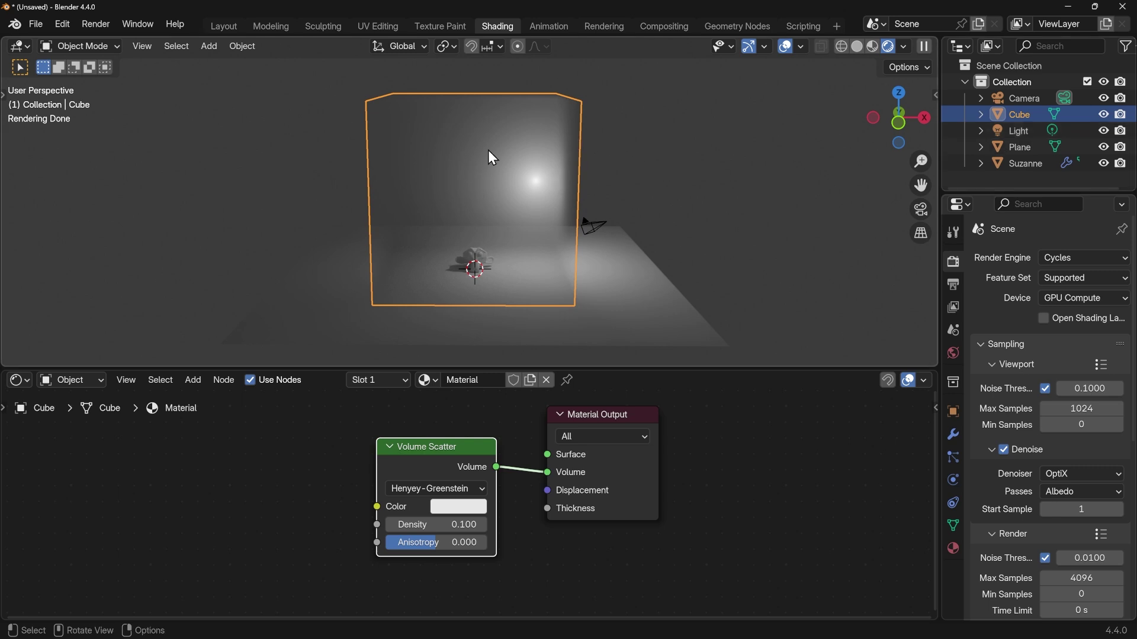
Turn the scene's light into an Area light with an 8° beam spread
click(1018, 135)
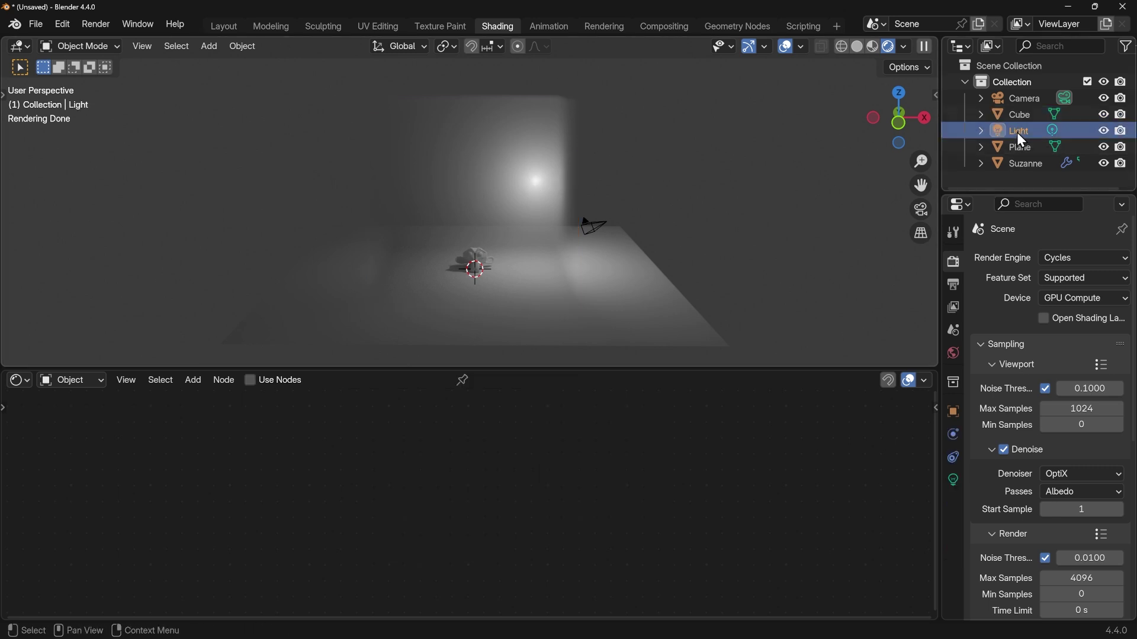
click(953, 480)
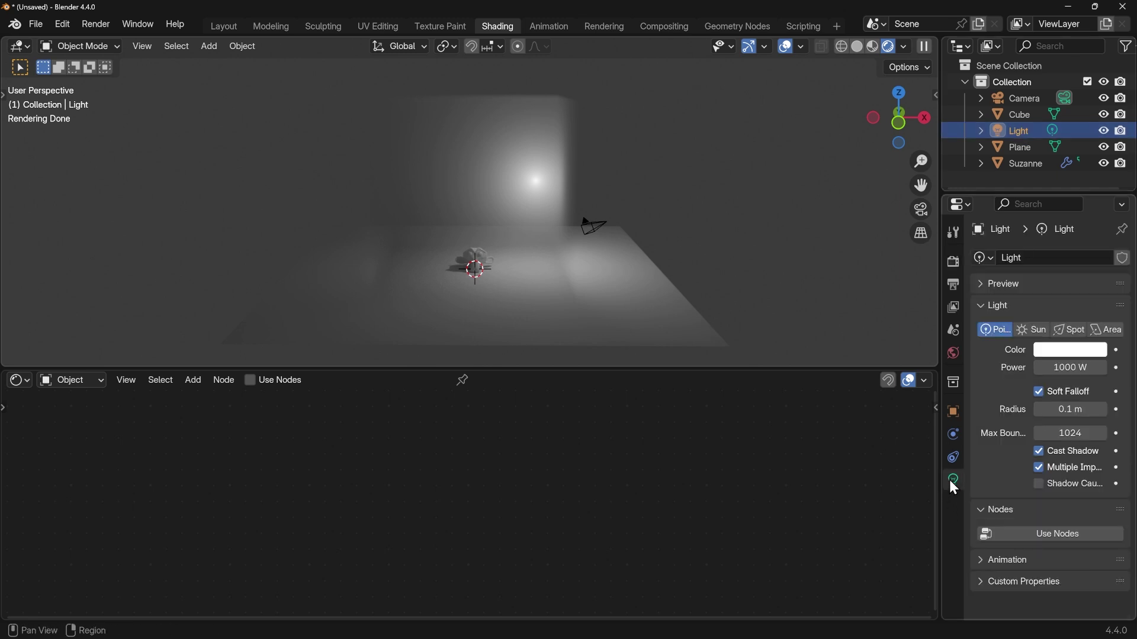
scroll(483, 220, up, 3)
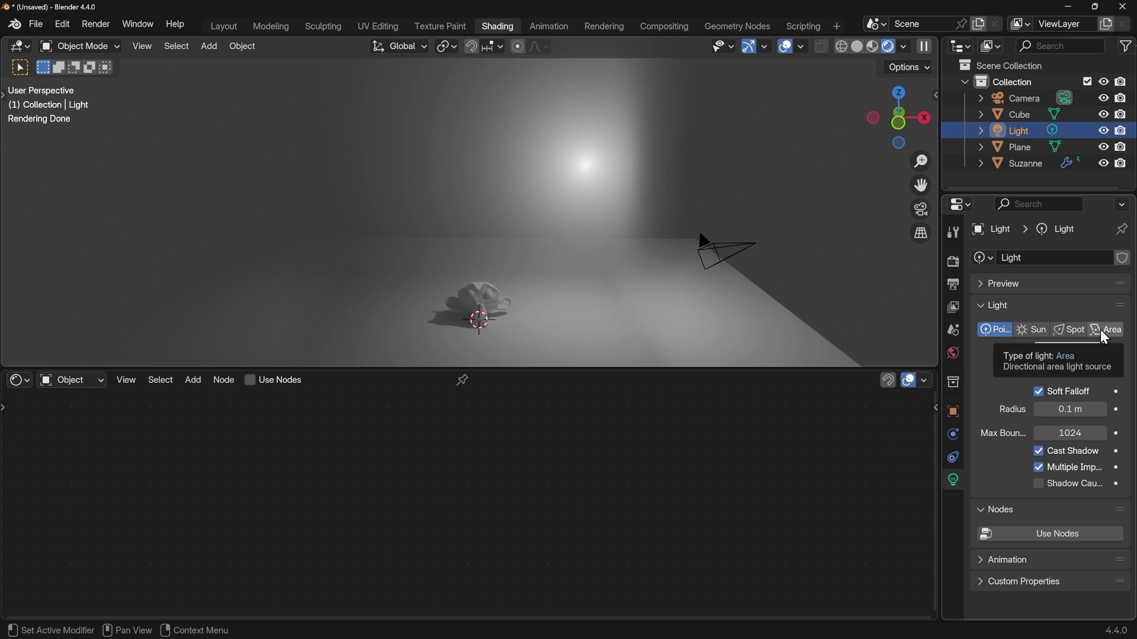
click(1107, 337)
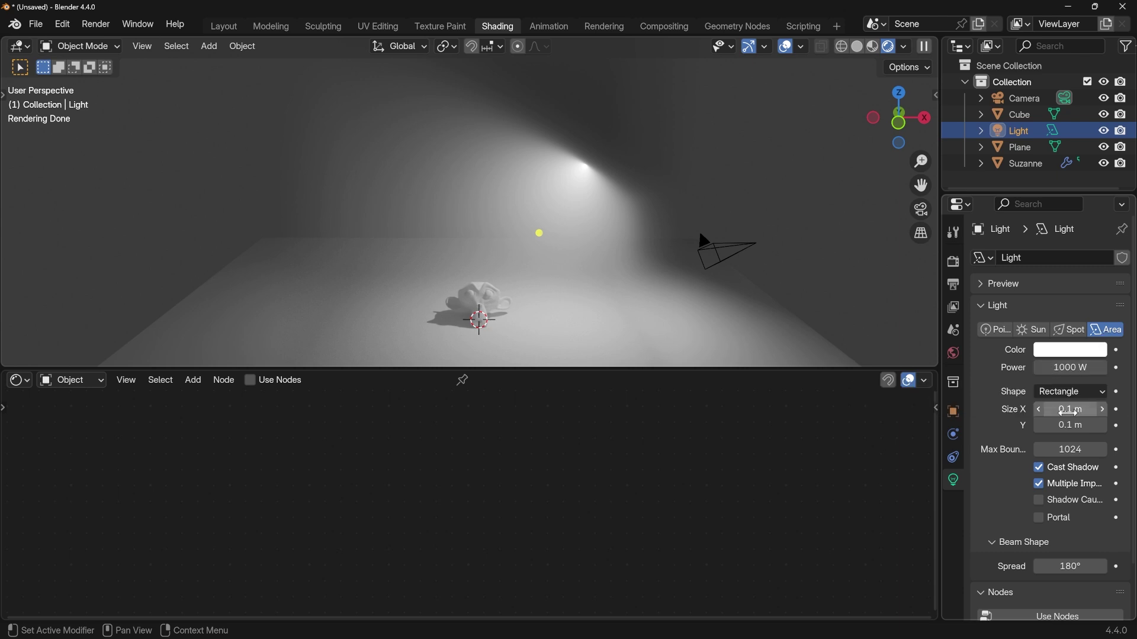
drag(1072, 565, 978, 565)
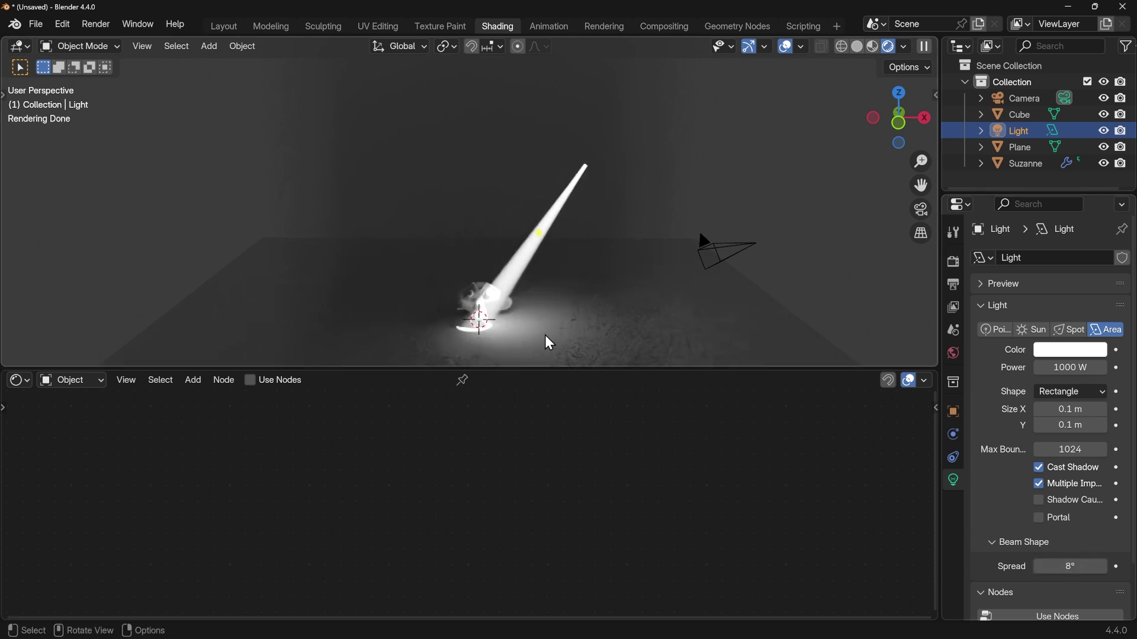
middle_drag(545, 340, 444, 319)
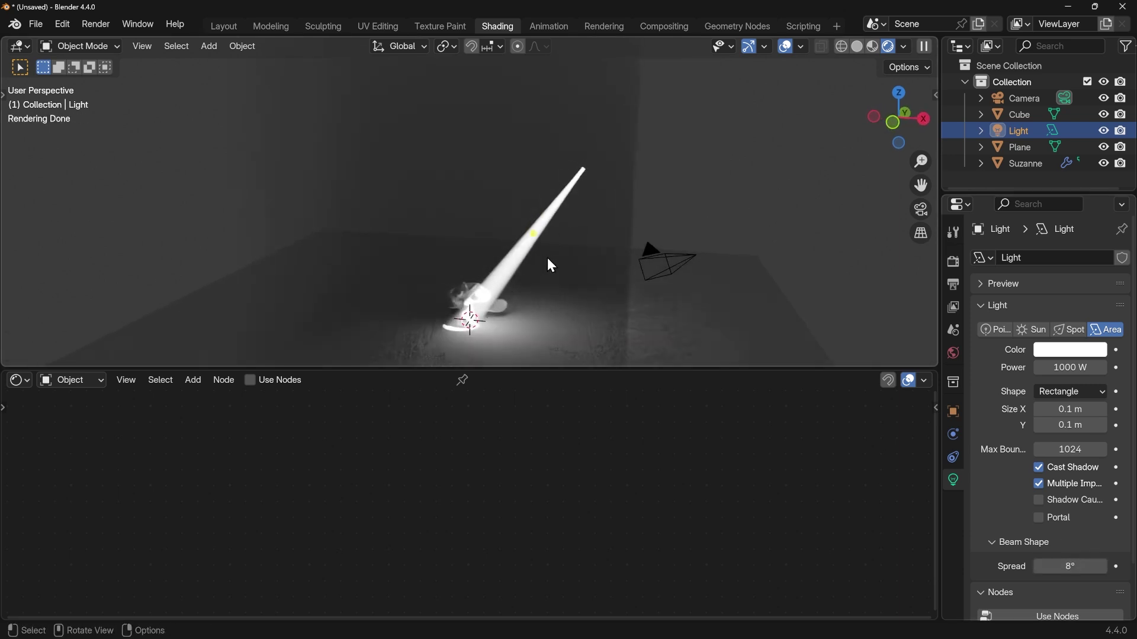
Scale the area light up to 22.267 and rotate it around the global Z axis
key(s)
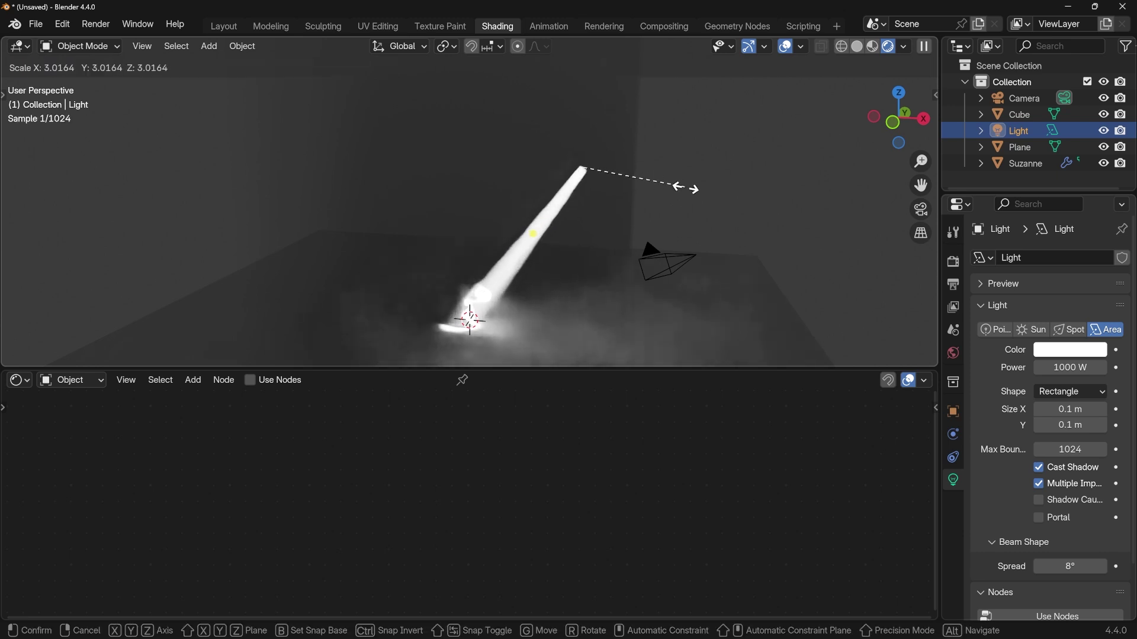
click(716, 204)
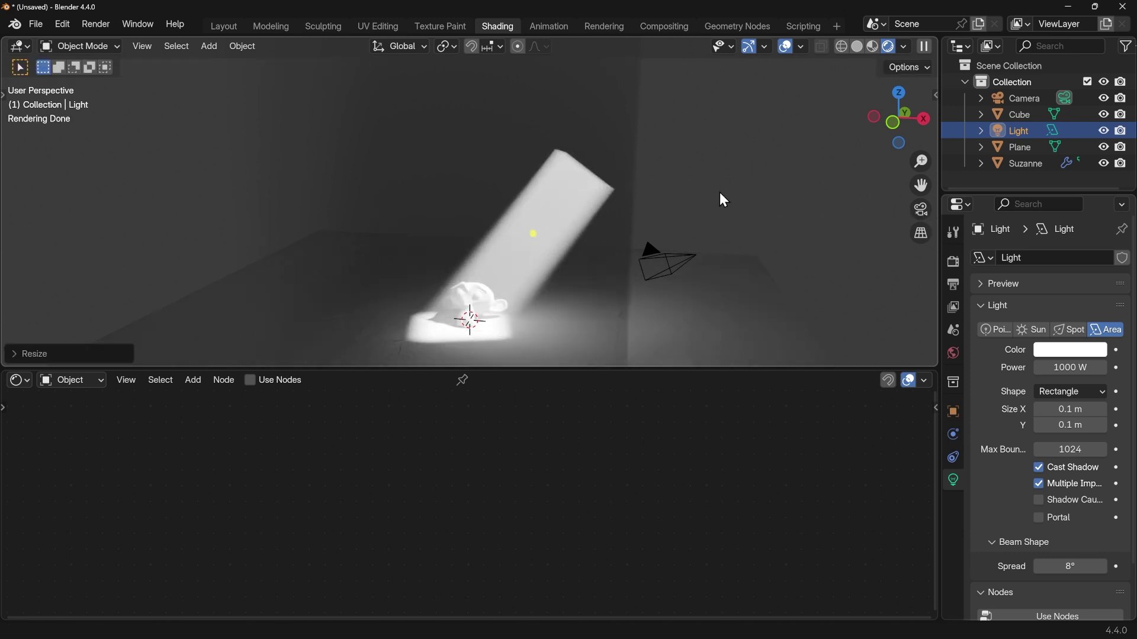
middle_drag(718, 203, 579, 256)
key(r)
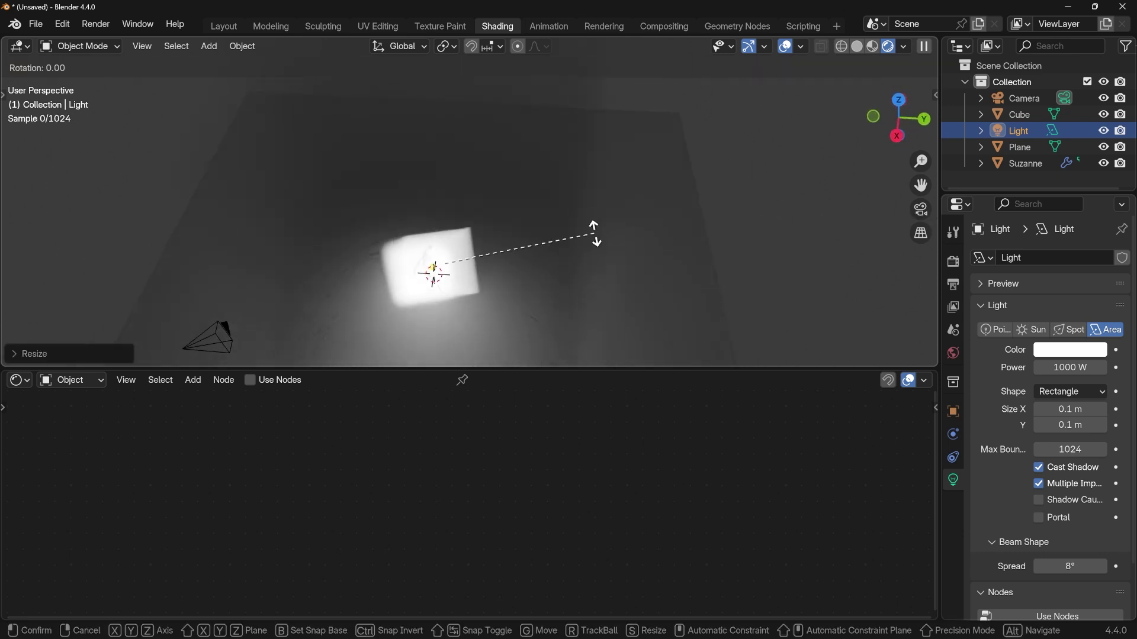
key(z)
click(570, 276)
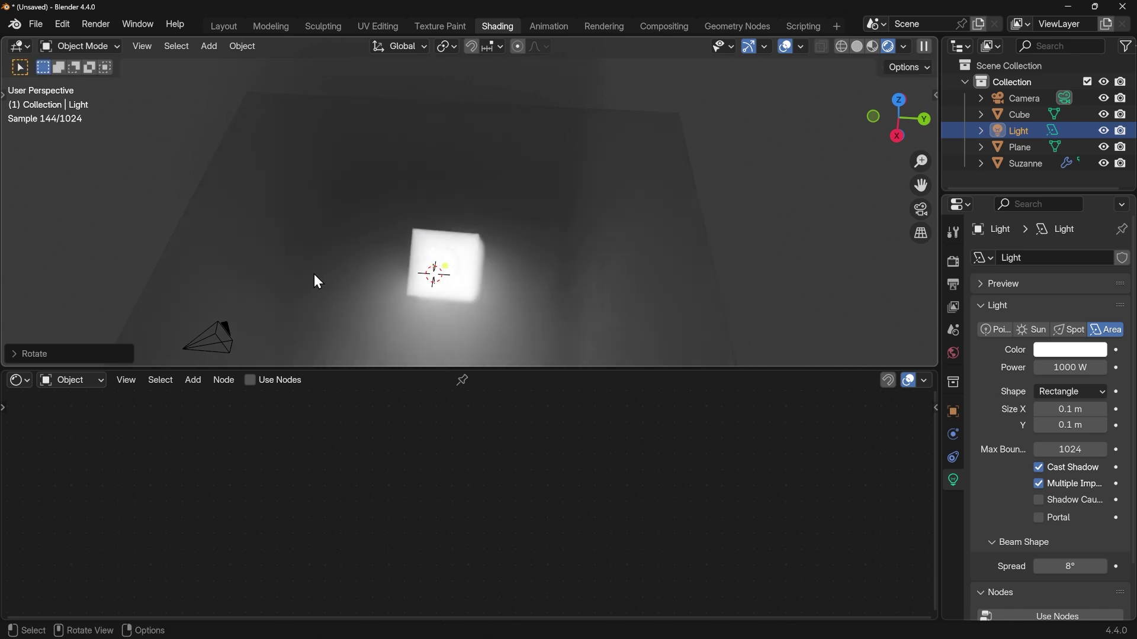
middle_drag(328, 268, 566, 190)
scroll(535, 298, up, 3)
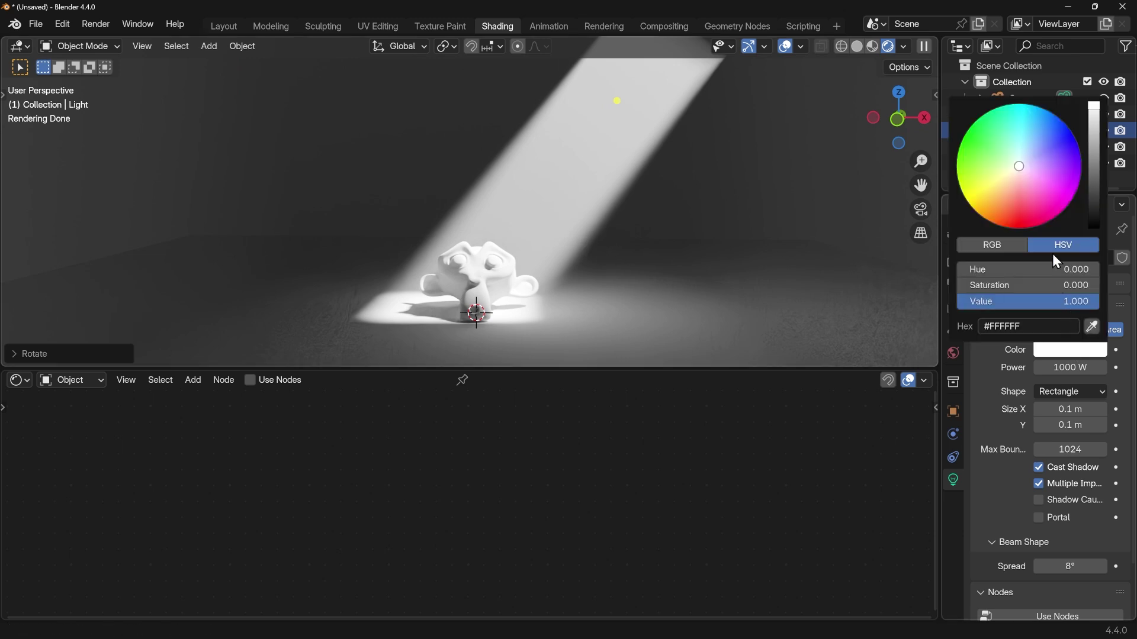
Tint the light pale cyan (#D8FFF3)
click(1016, 158)
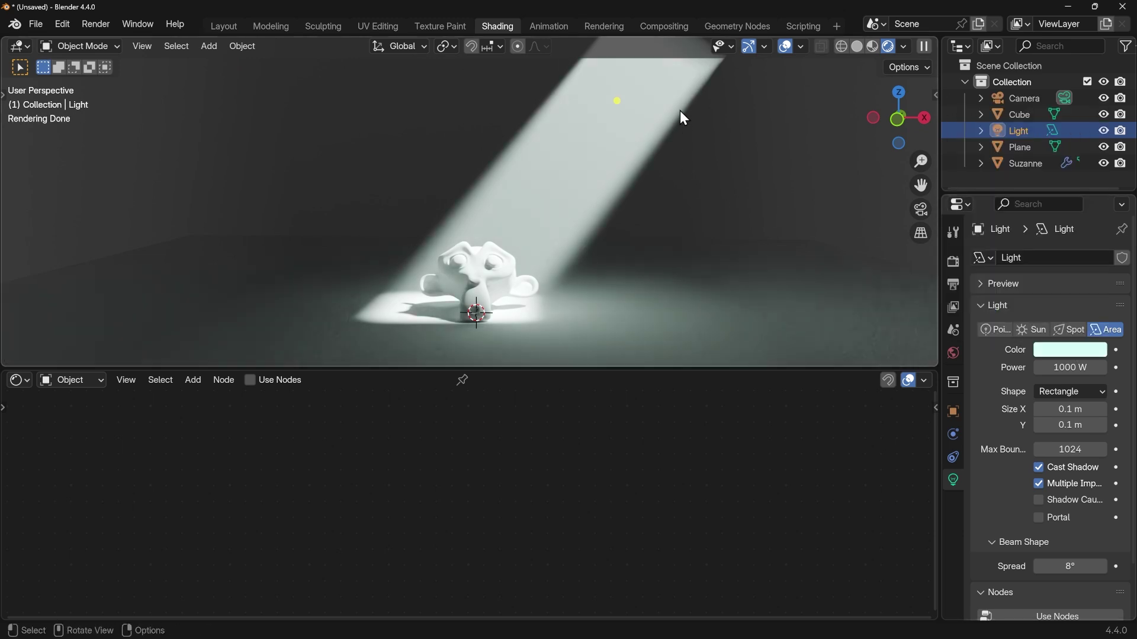
scroll(708, 118, down, 2)
middle_drag(705, 126, 578, 161)
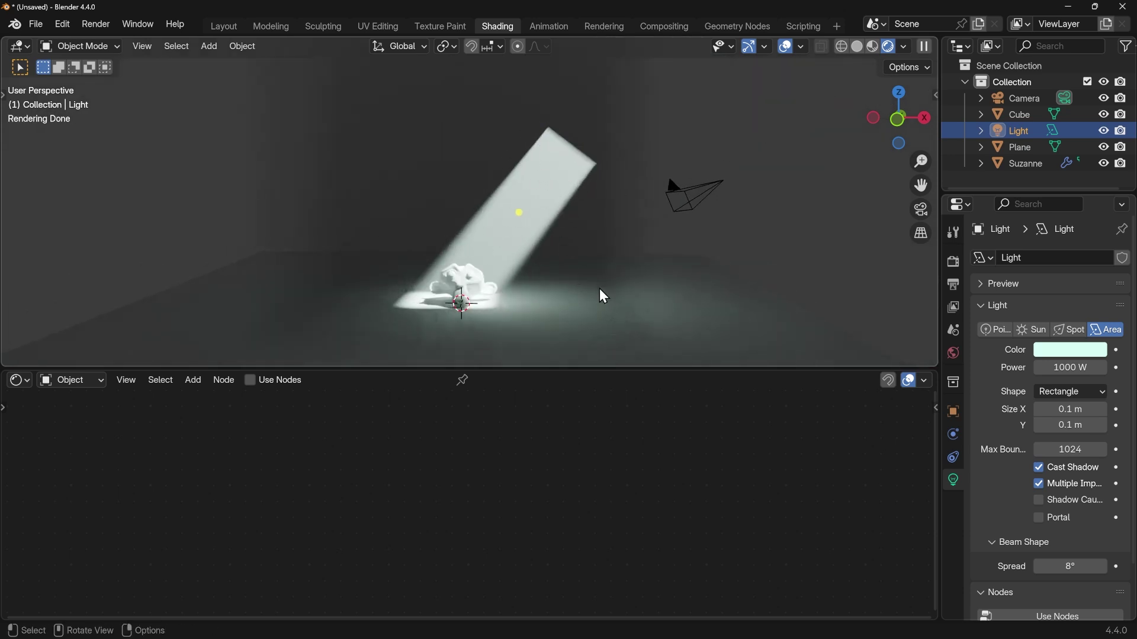
In the Layout workspace, add a new plane on the floor and isolate it in local view
click(228, 27)
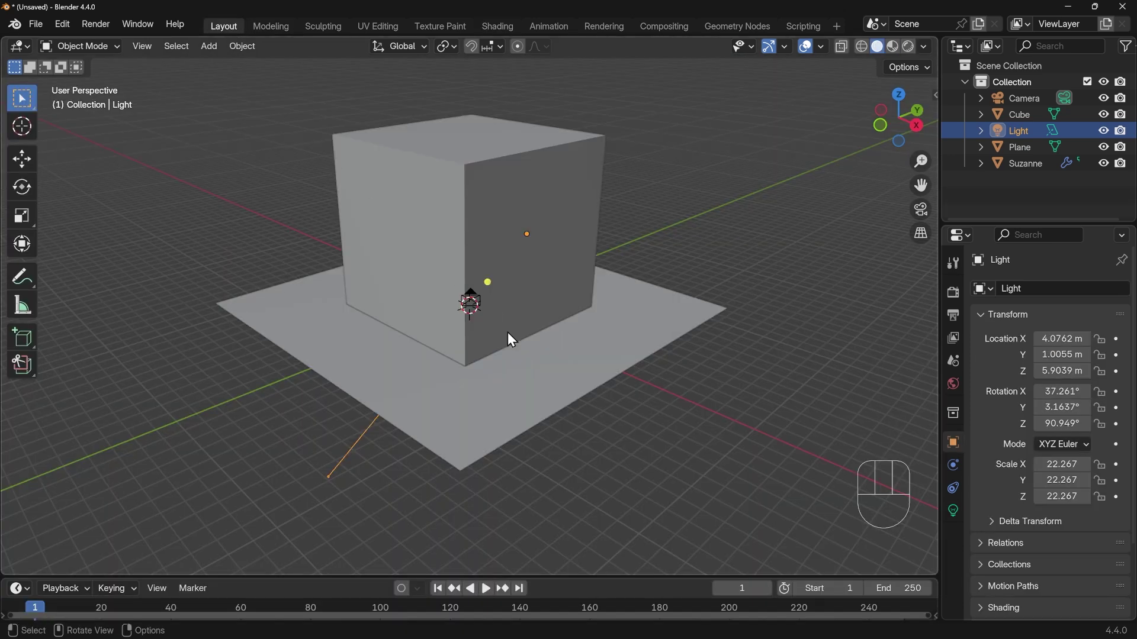
shift+right_click(504, 396)
key(shift+a)
mouse_move(531, 328)
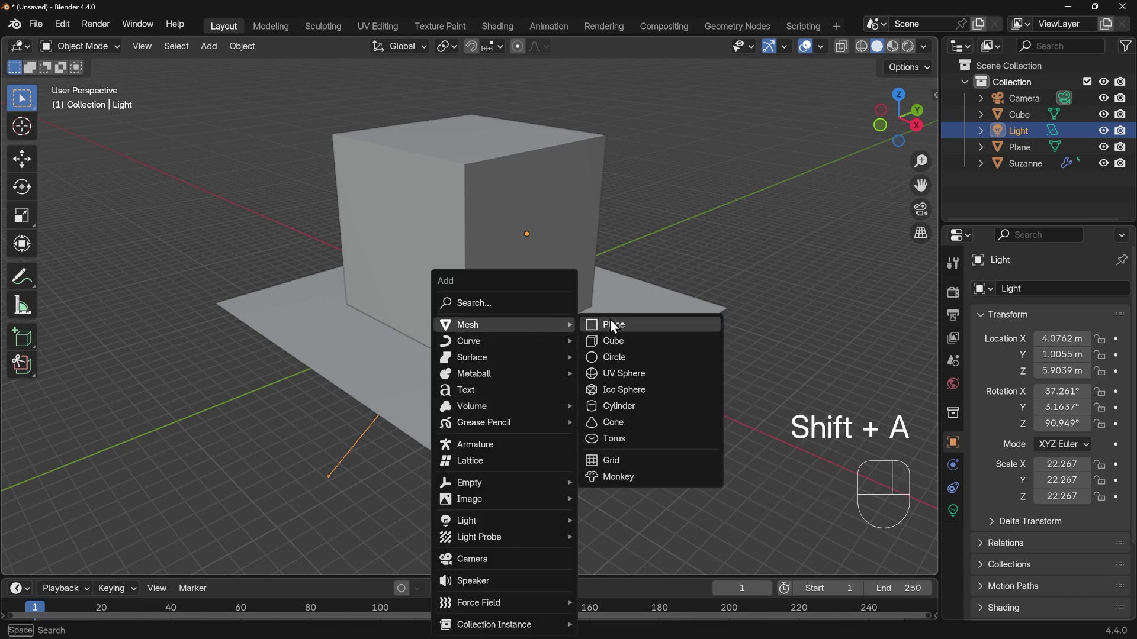
click(612, 324)
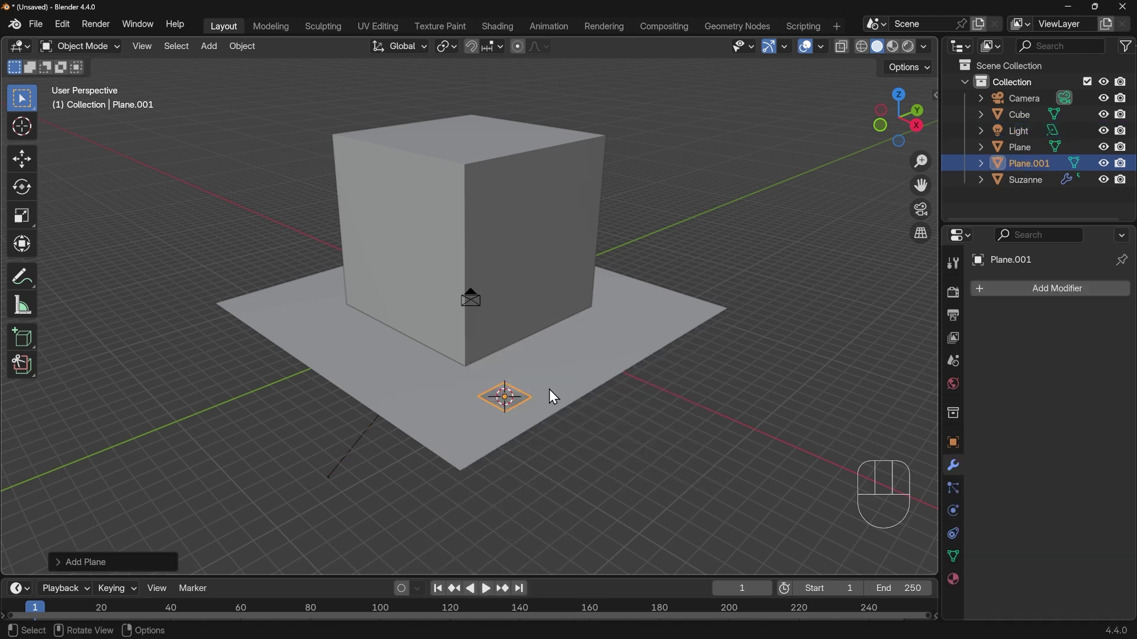
click(142, 46)
mouse_move(184, 201)
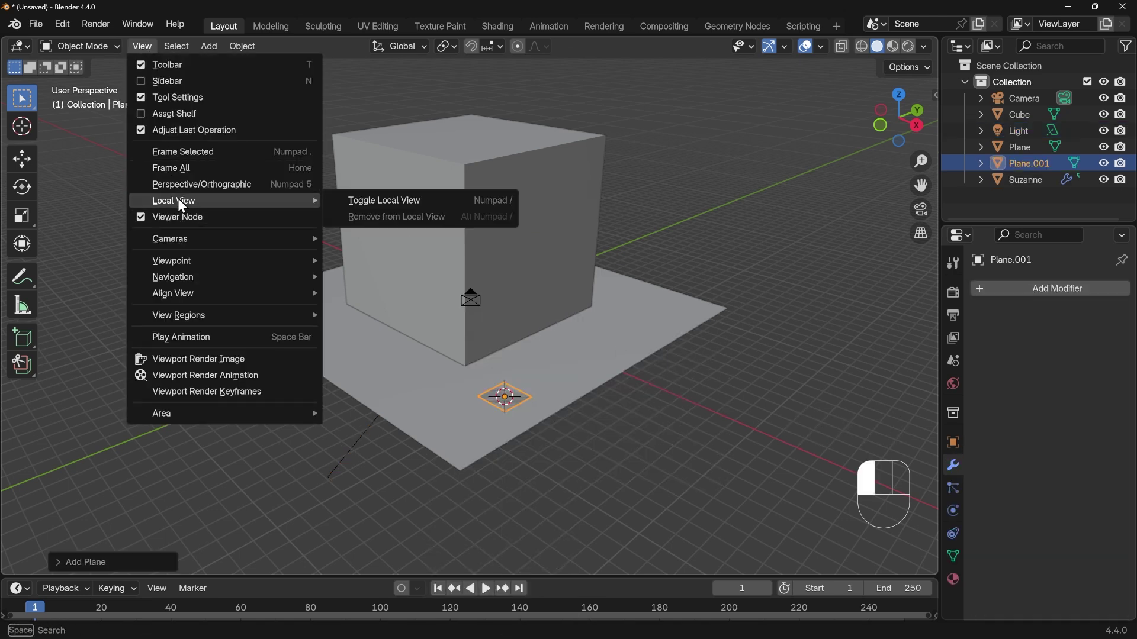
click(385, 204)
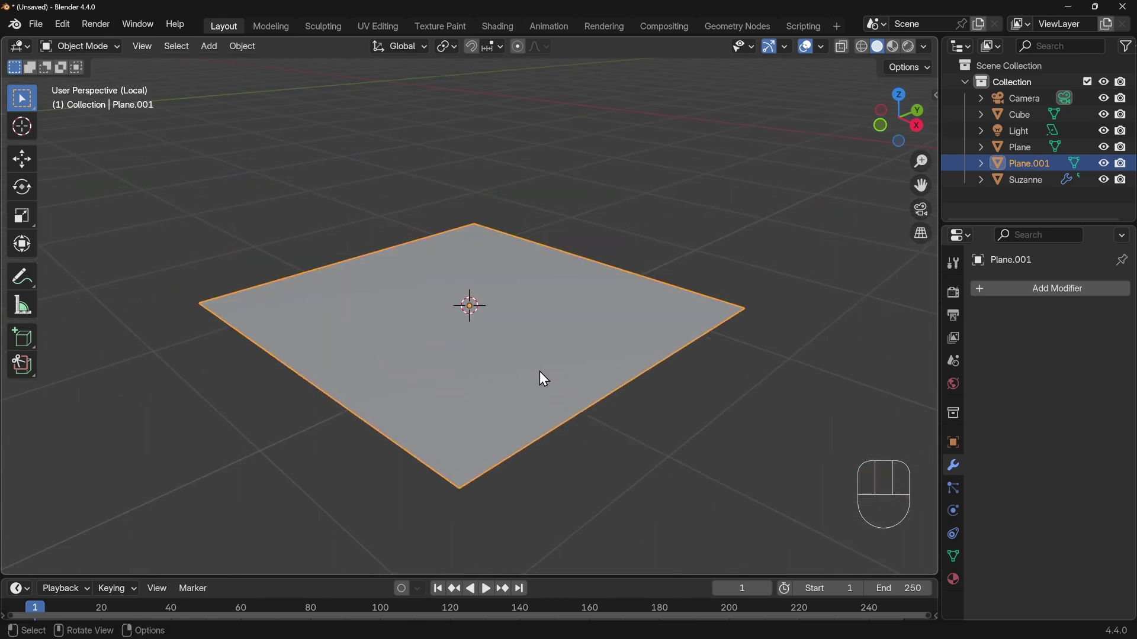
In Edit Mode, subdivide the plane with 50 cuts
key(Tab)
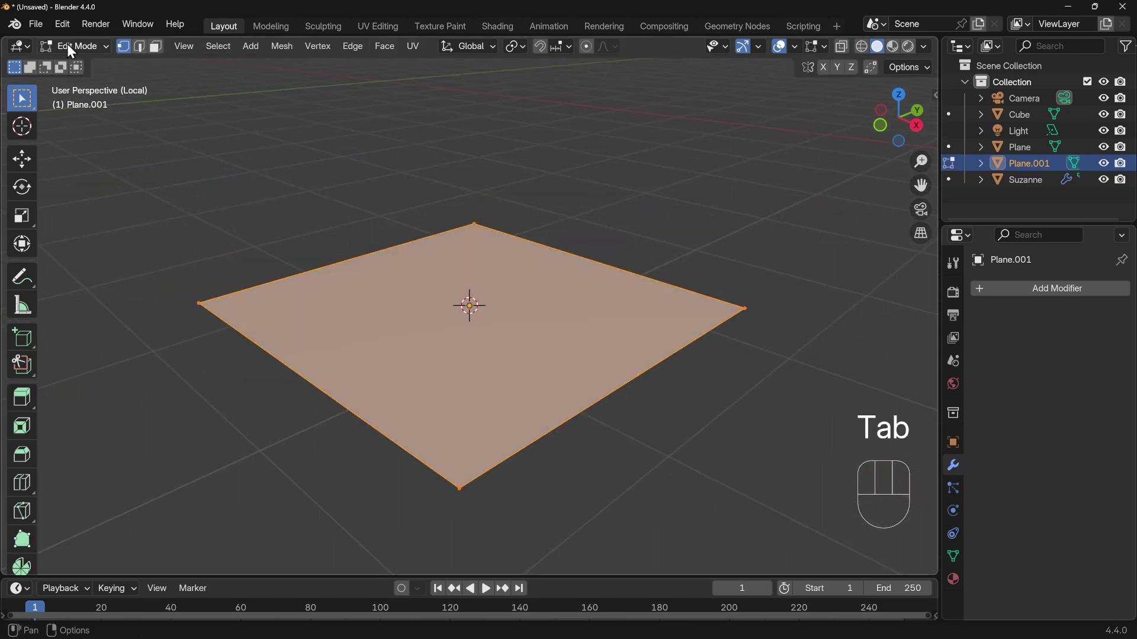
right_click(425, 303)
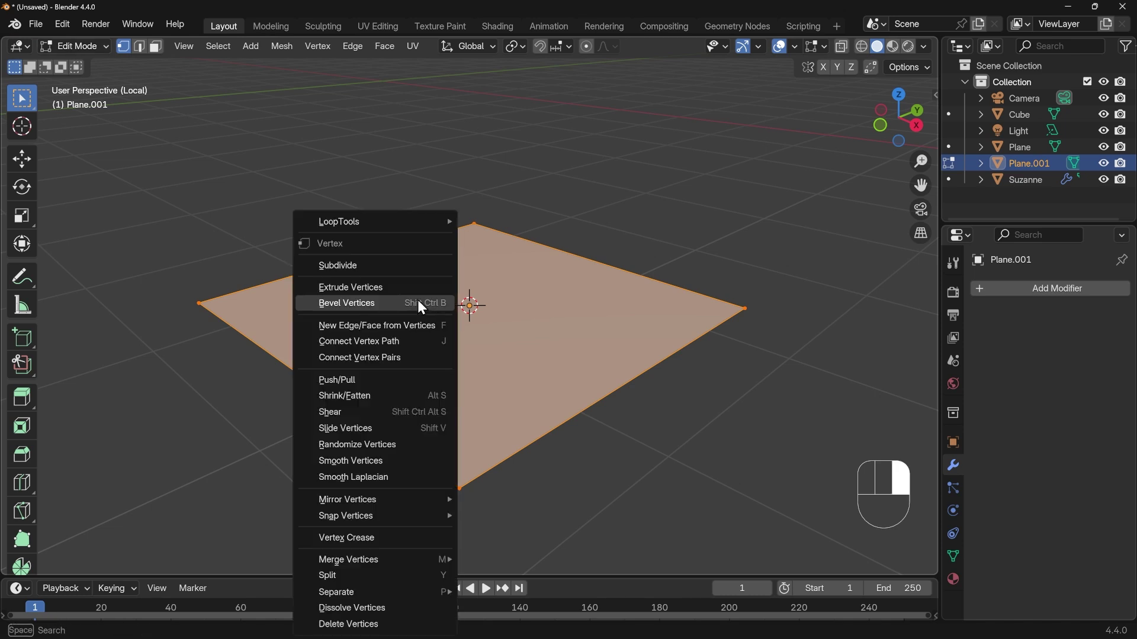
click(377, 266)
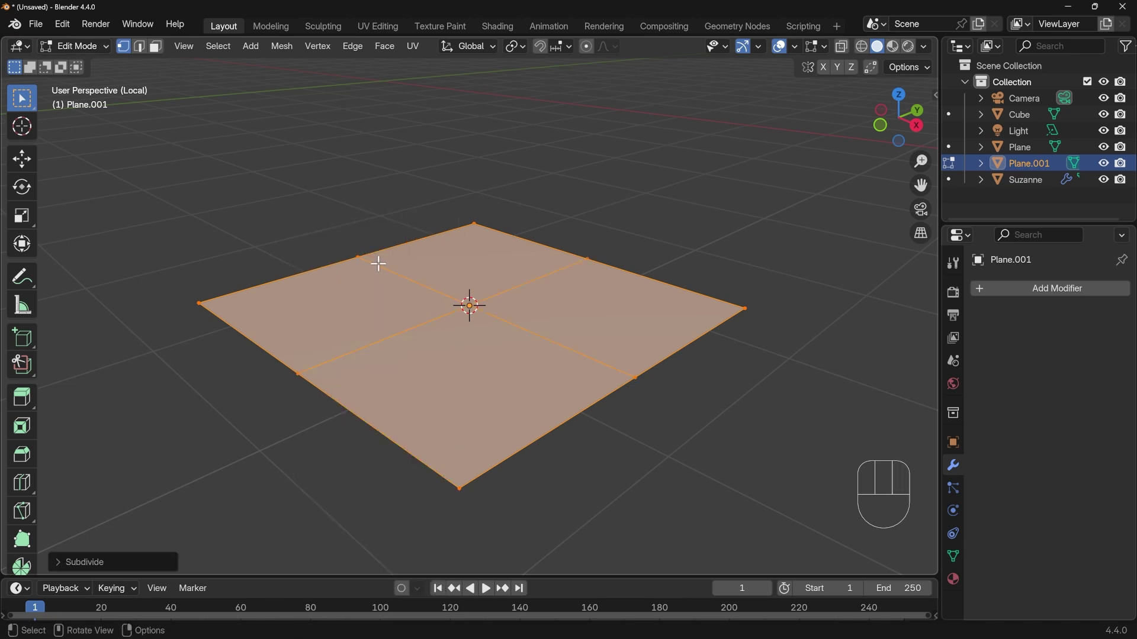
click(62, 562)
click(216, 452)
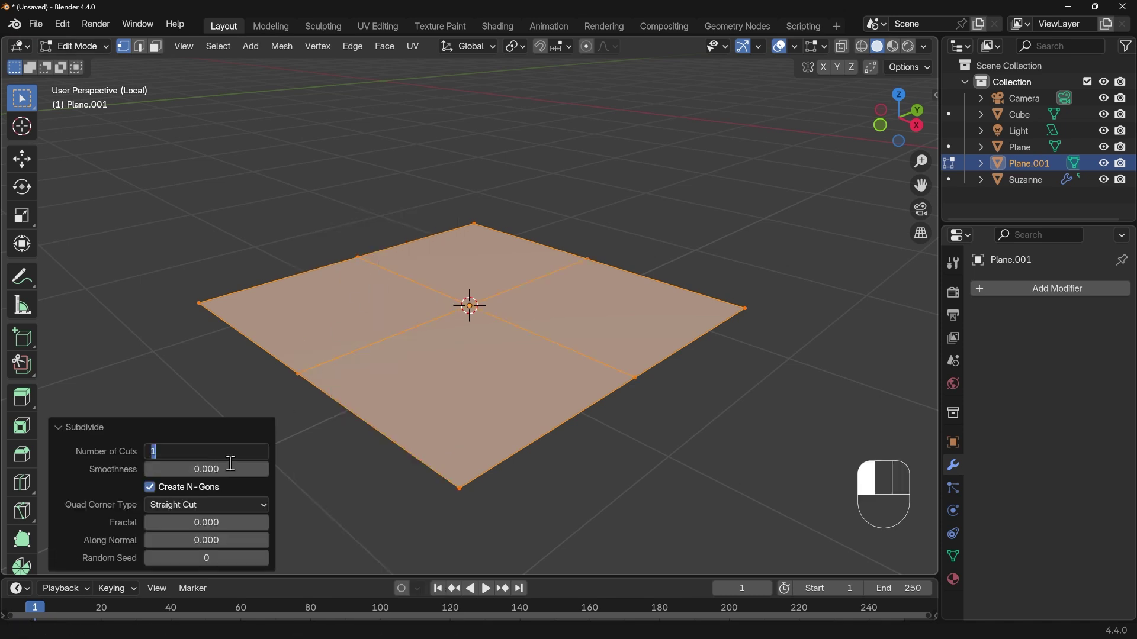
text(50)
key(Return)
middle_drag(386, 364, 409, 399)
Select random faces at ratio 0.302, grow the selection, and delete those faces
click(155, 46)
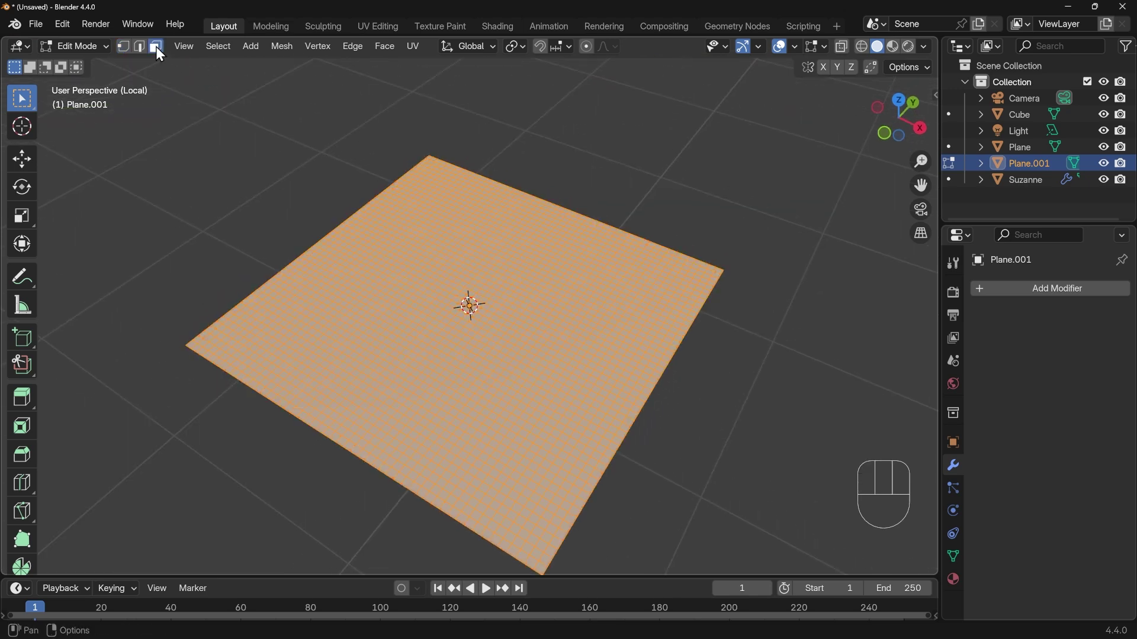
key(alt+a)
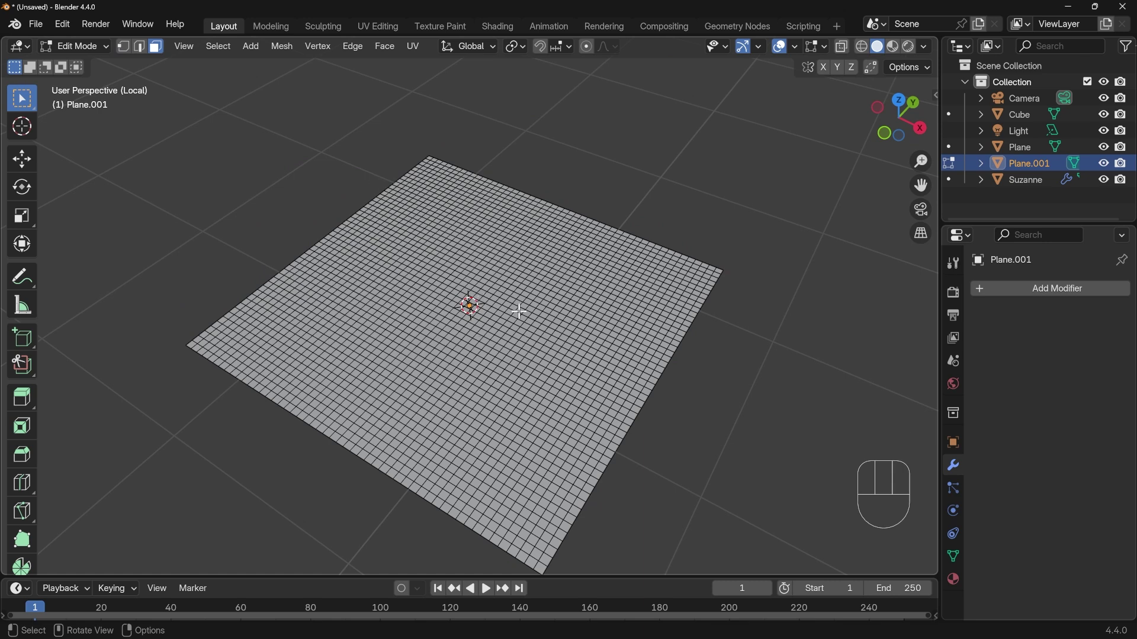
click(217, 47)
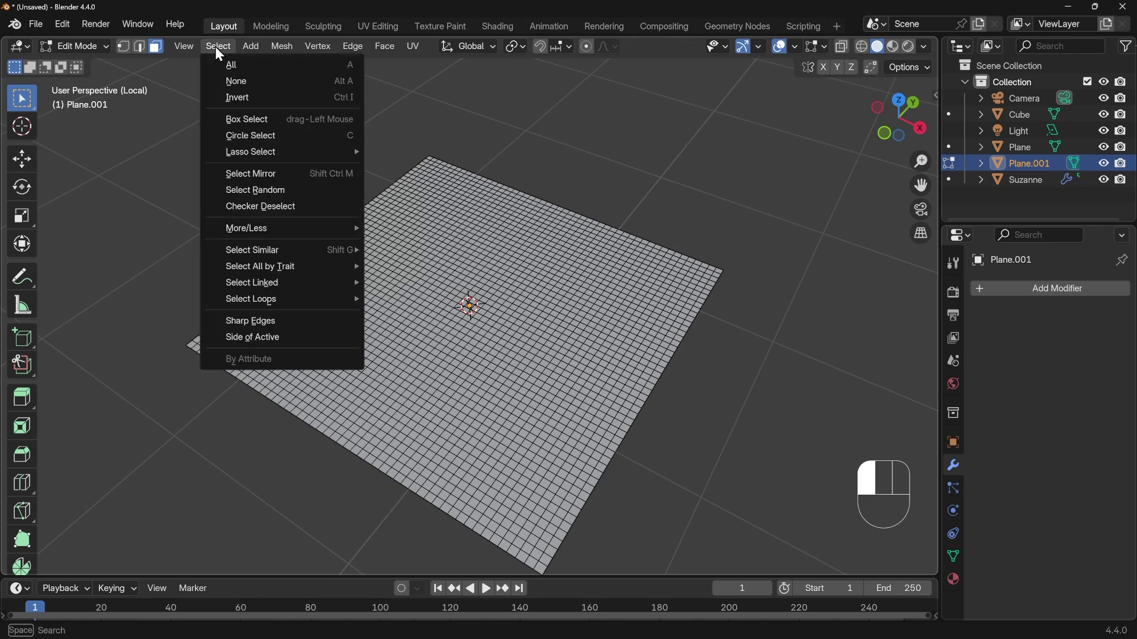
click(243, 190)
drag(203, 525, 155, 524)
key(ctrl+KP_Add)
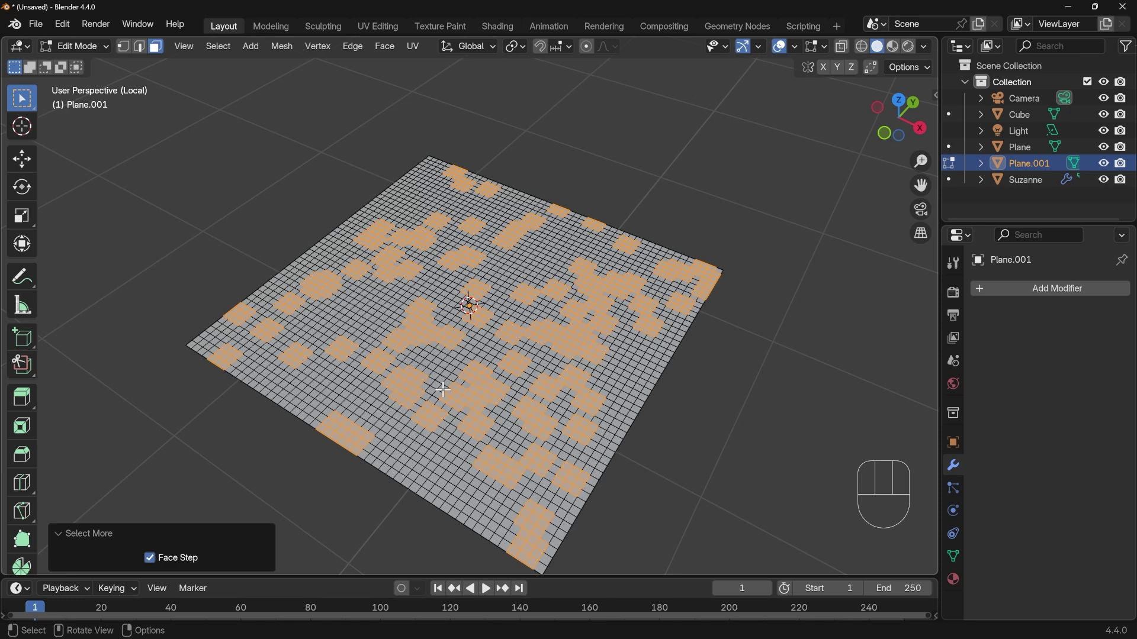
key(Delete)
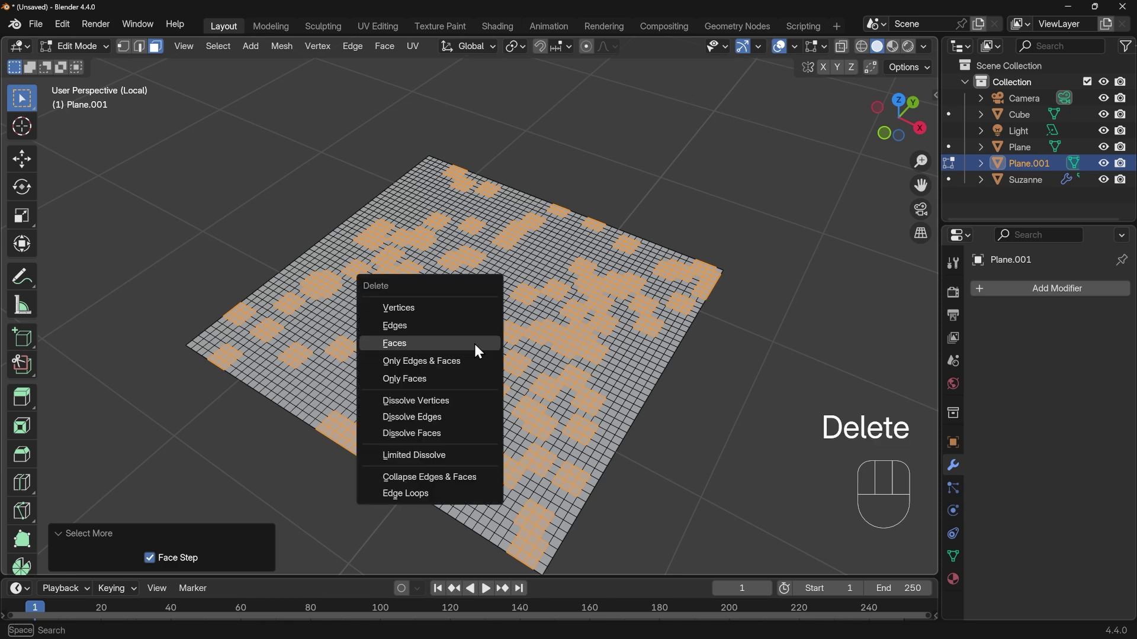
click(479, 350)
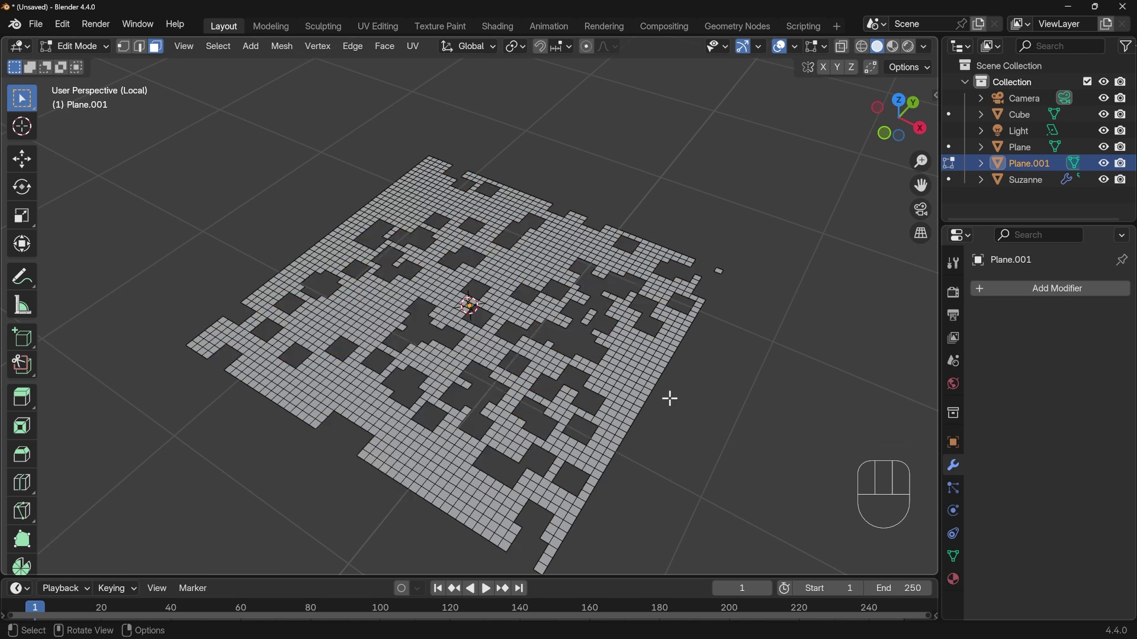
Back in Object Mode with rendered shading, rotate the holey plane 36.3°, move it, and scale to 1.374
key(Tab)
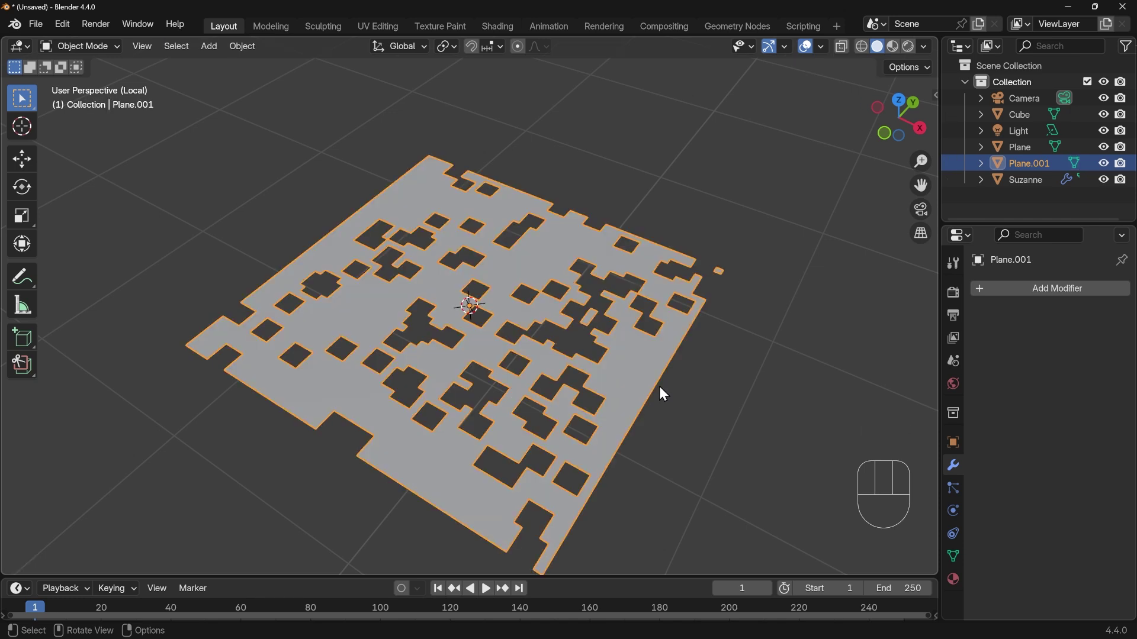
key(KP_Divide)
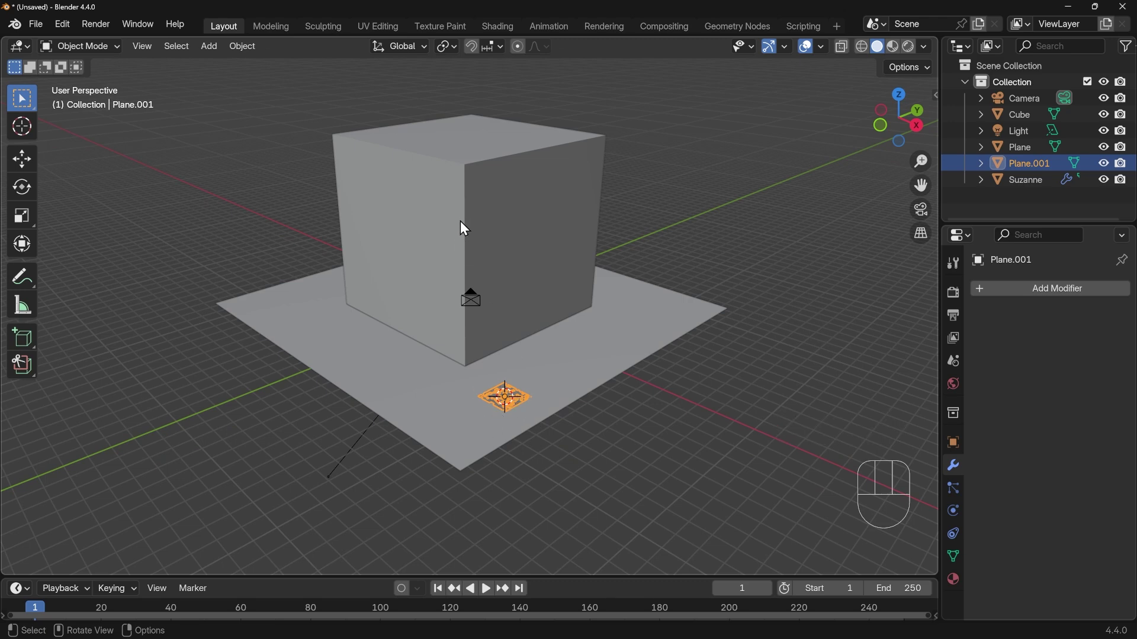
click(906, 46)
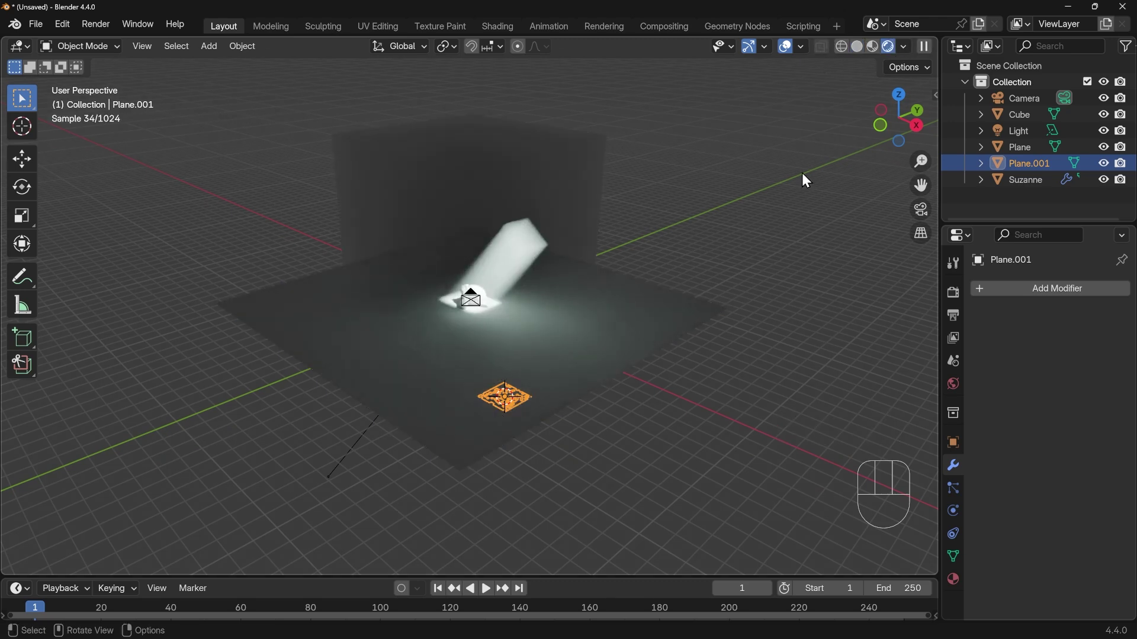
key(KP_1)
key(r)
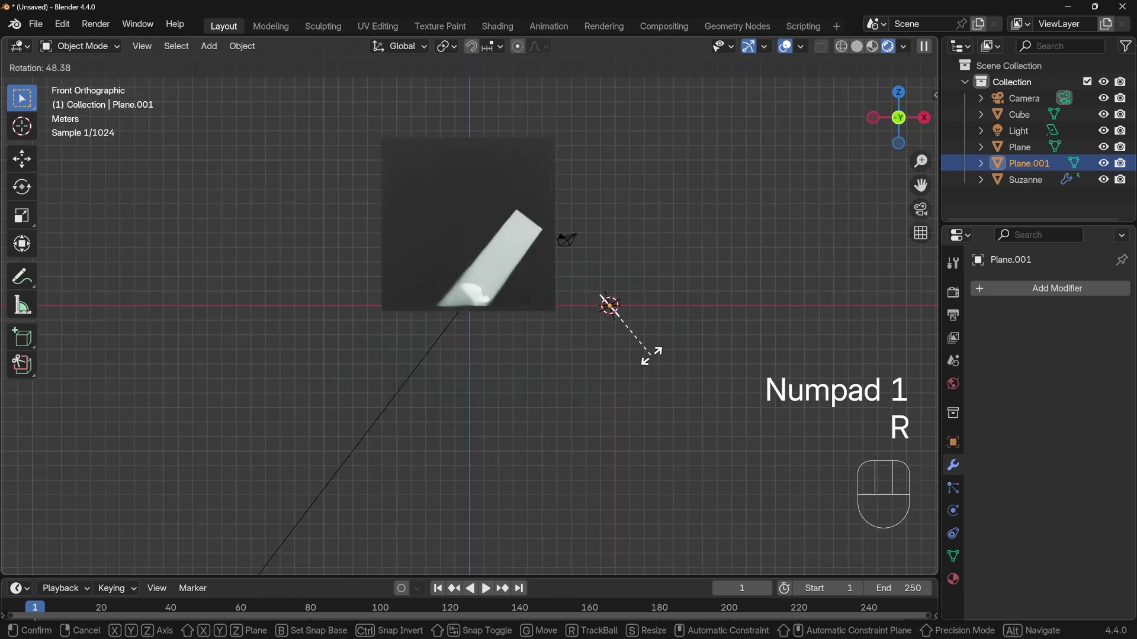
click(652, 337)
key(g)
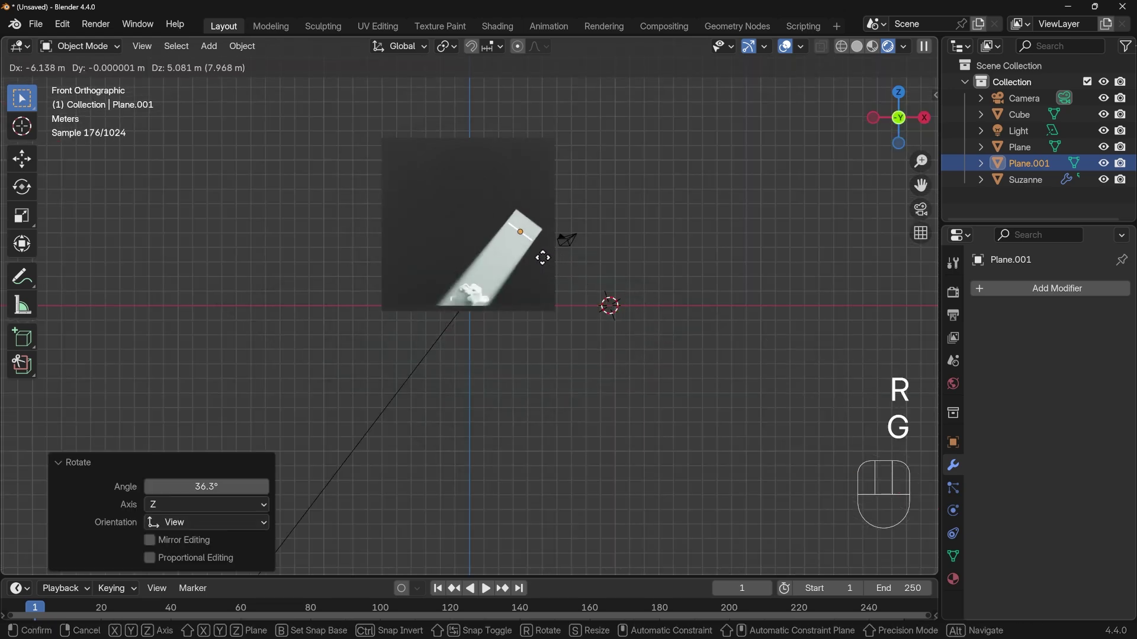
click(542, 258)
key(s)
click(654, 249)
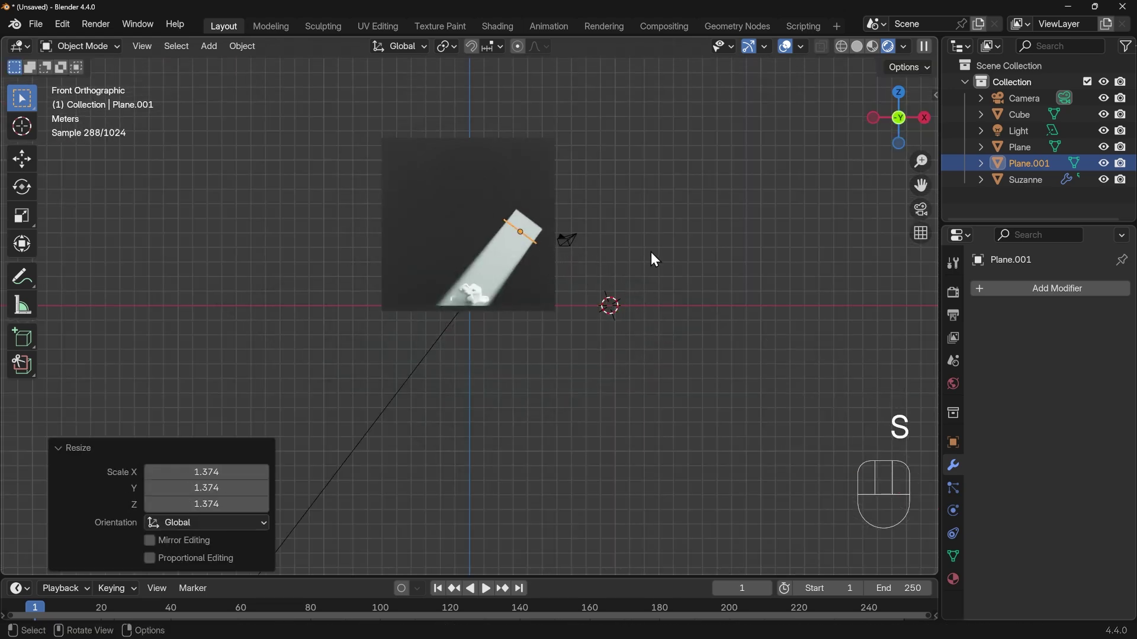
Move the holey plane 7.5 m along Y into the light beam
key(KP_3)
key(g)
key(y)
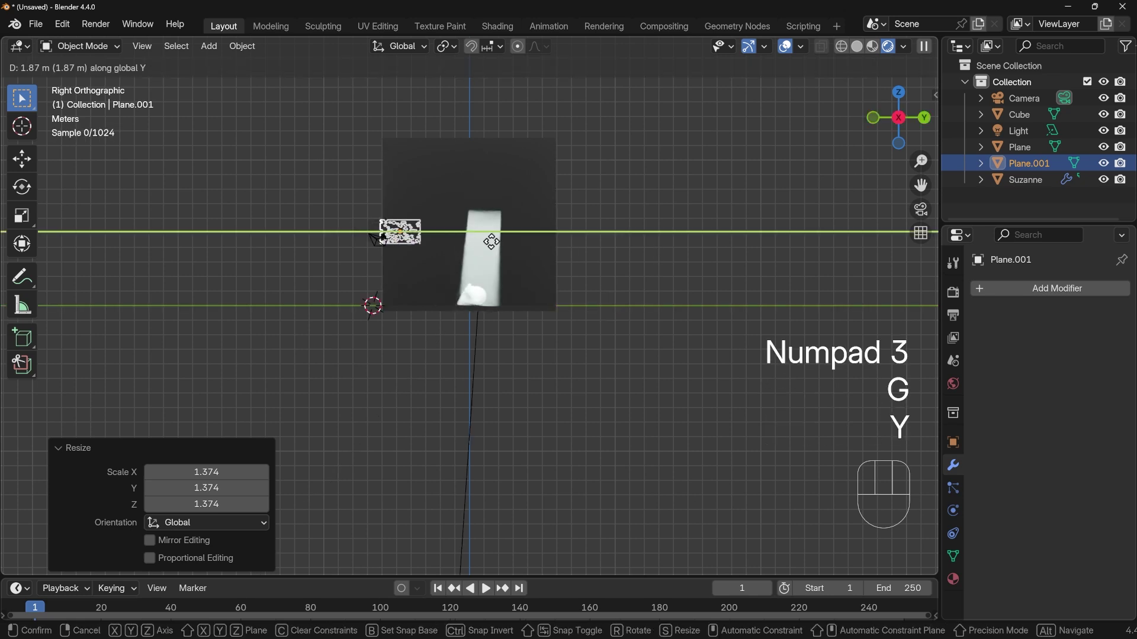
click(570, 241)
middle_drag(496, 324, 531, 325)
scroll(543, 310, up, 4)
shift+middle_drag(602, 295, 566, 332)
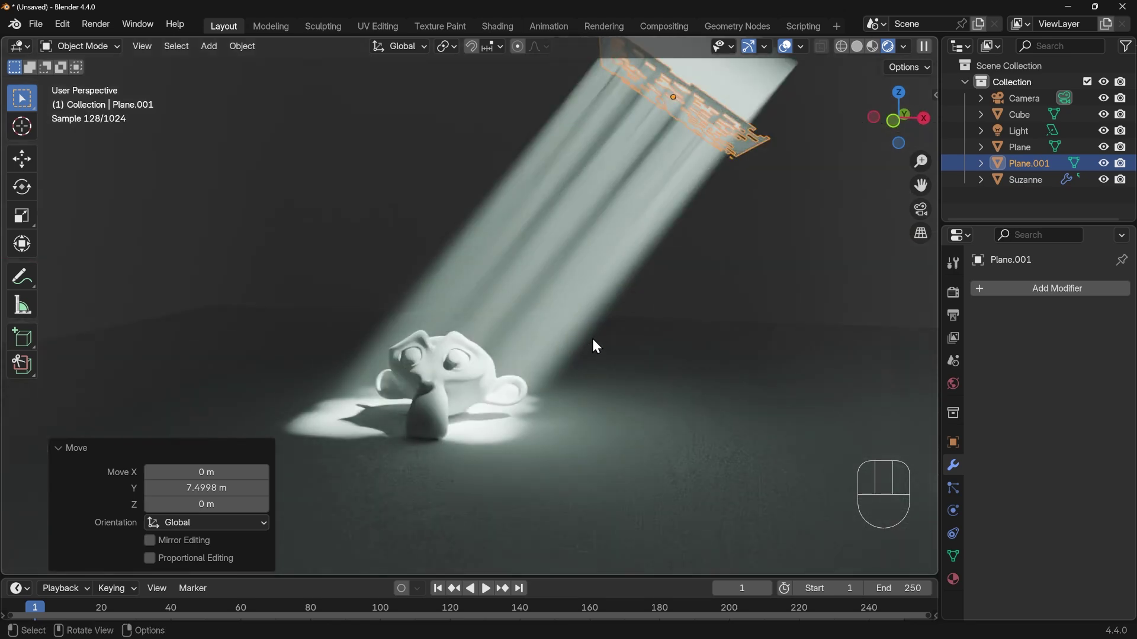
Narrow the area light's Beam Shape spread from 8° to about 1.1°
click(1015, 131)
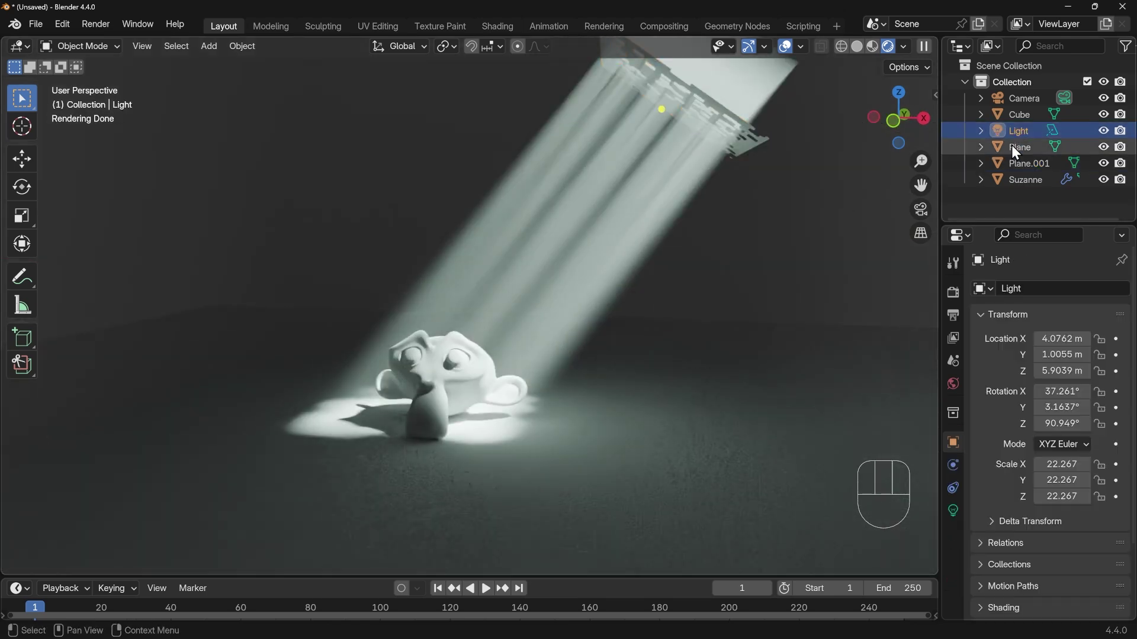
click(954, 510)
scroll(1074, 552, down, 3)
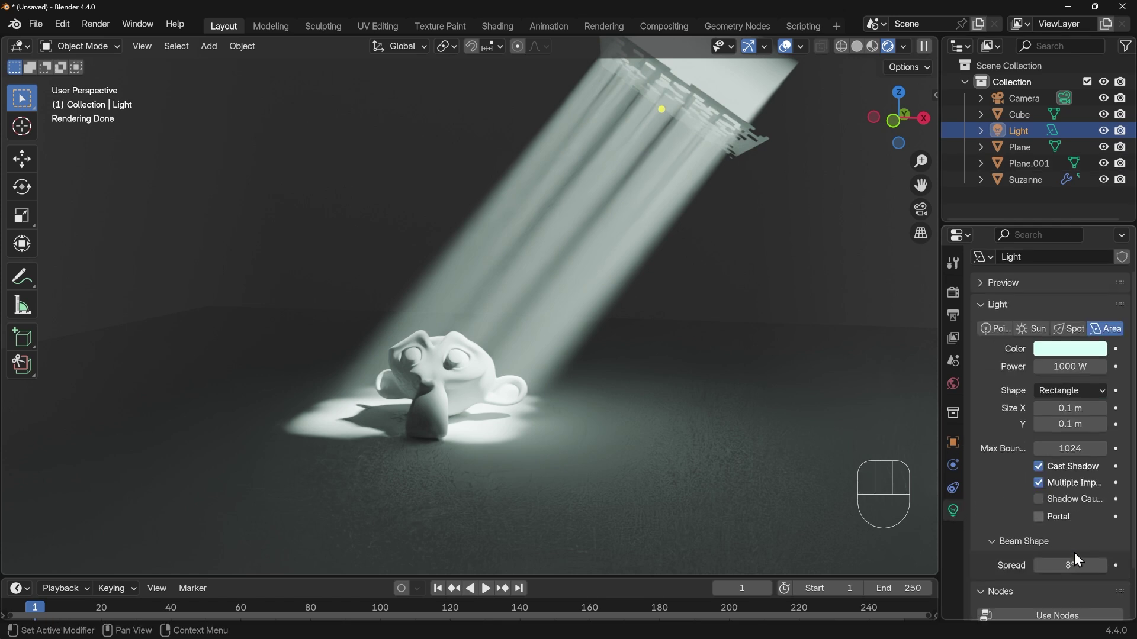
drag(1065, 533, 977, 533)
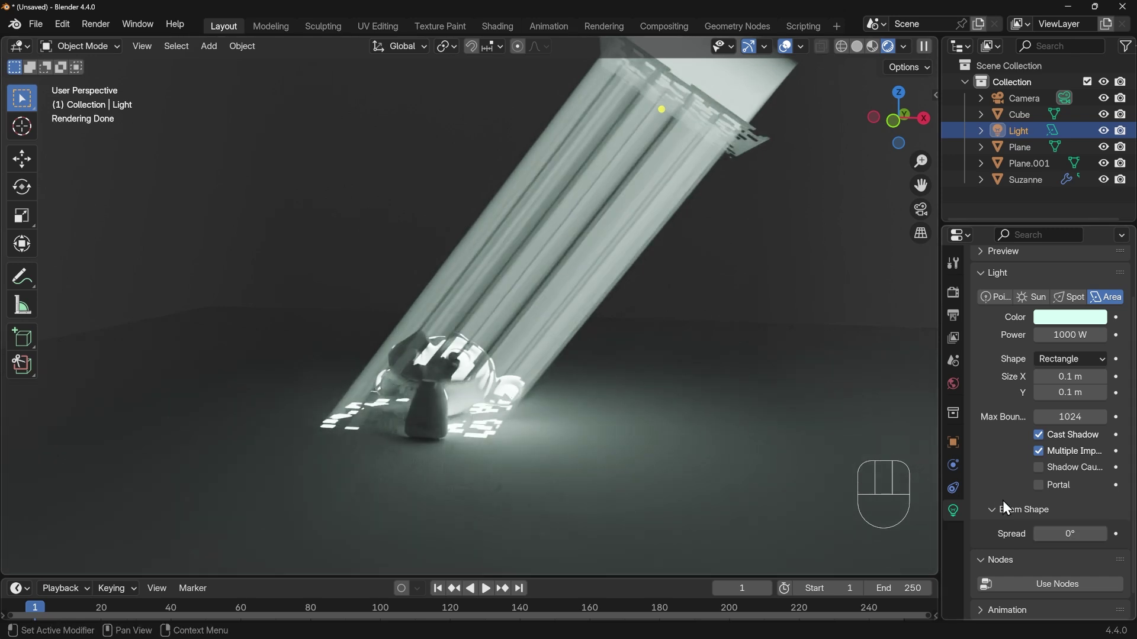
click(1103, 536)
click(1104, 537)
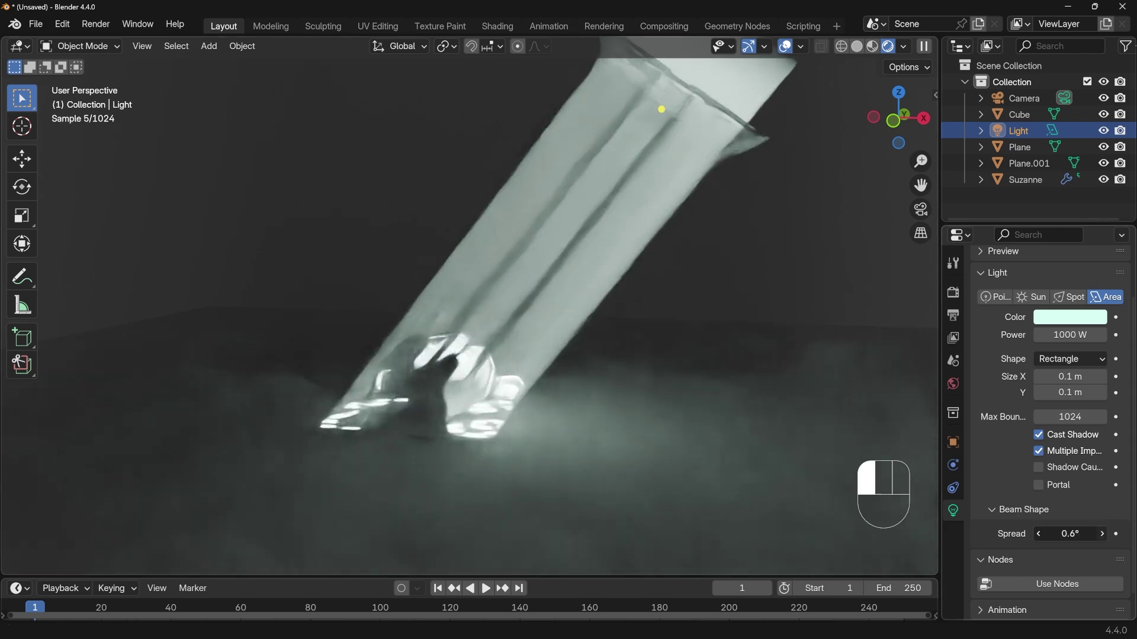
click(1103, 536)
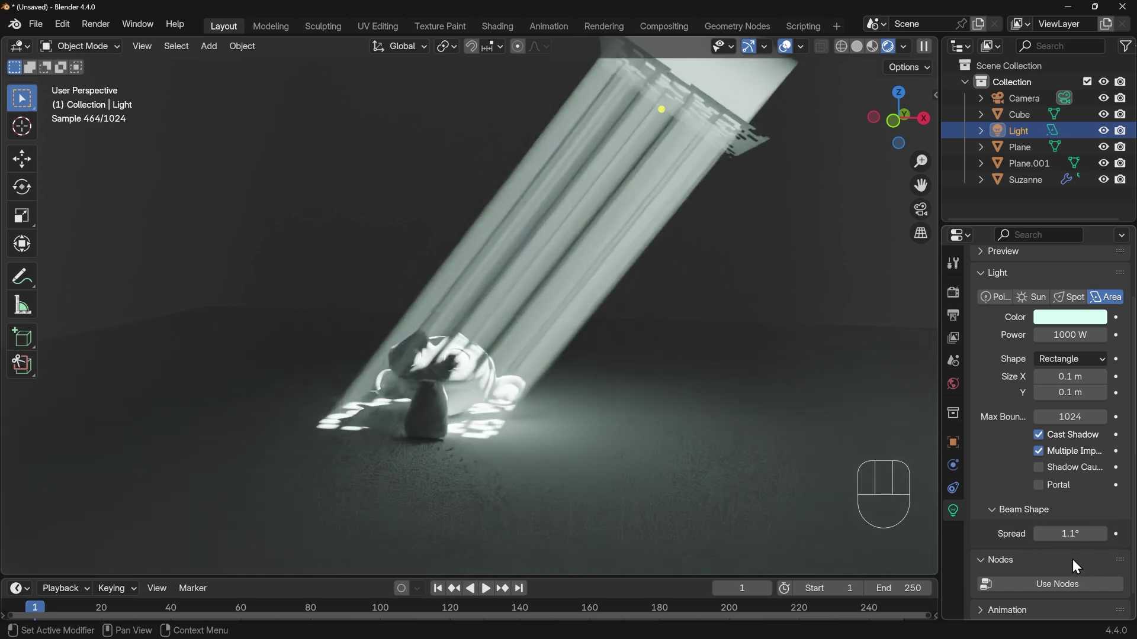
key(ctrl+z)
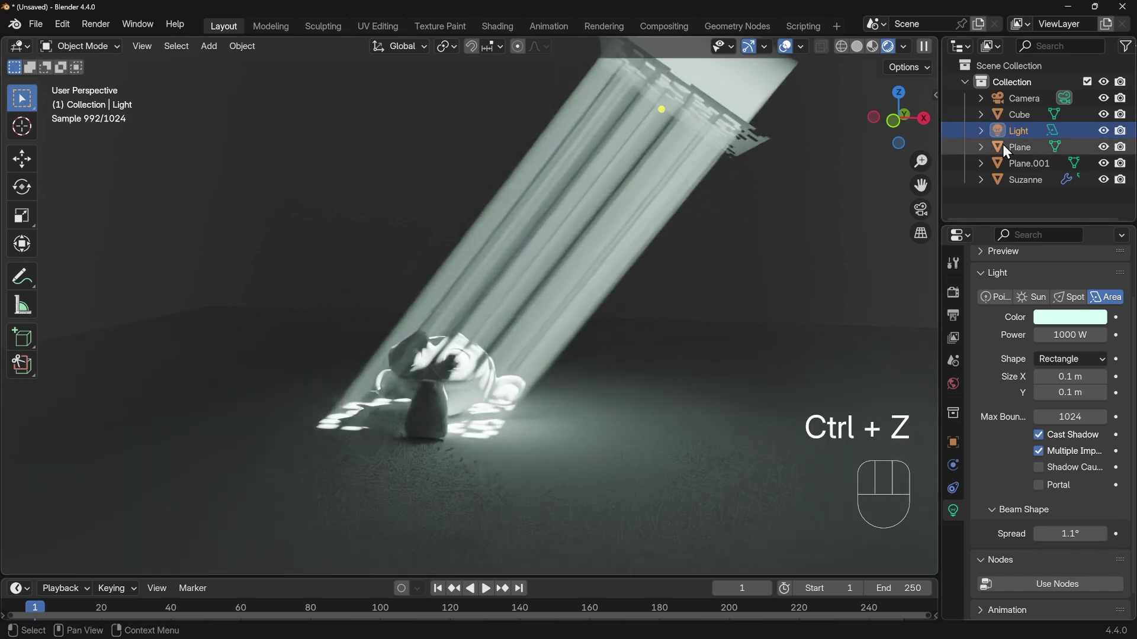
Scale the holey plane to 1.351 and widen the light's beam spread
click(1023, 169)
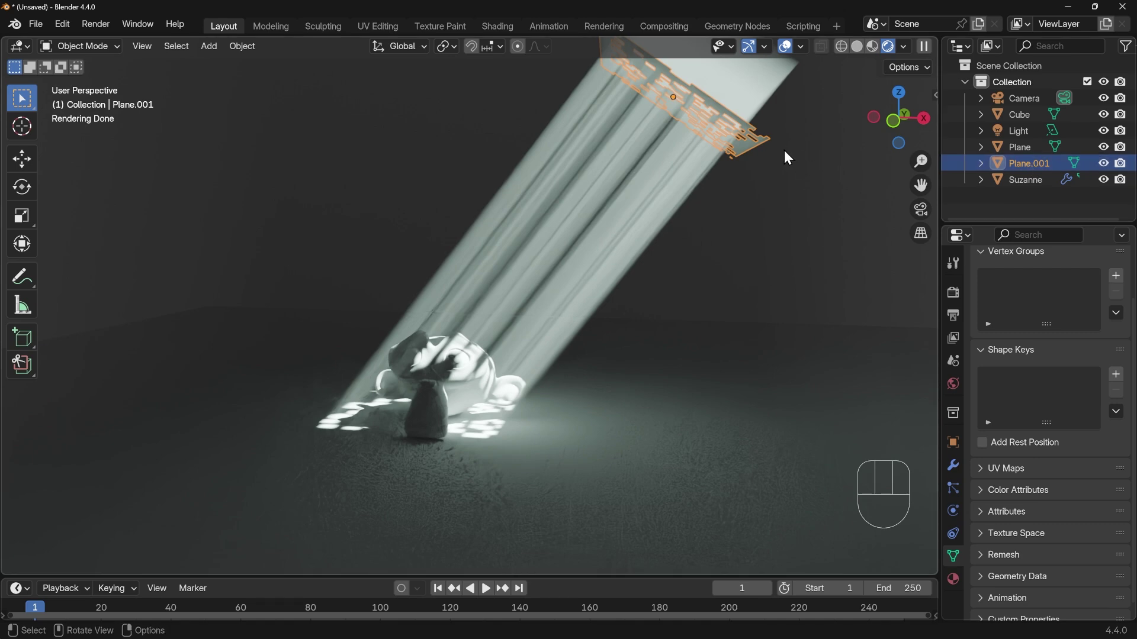
key(s)
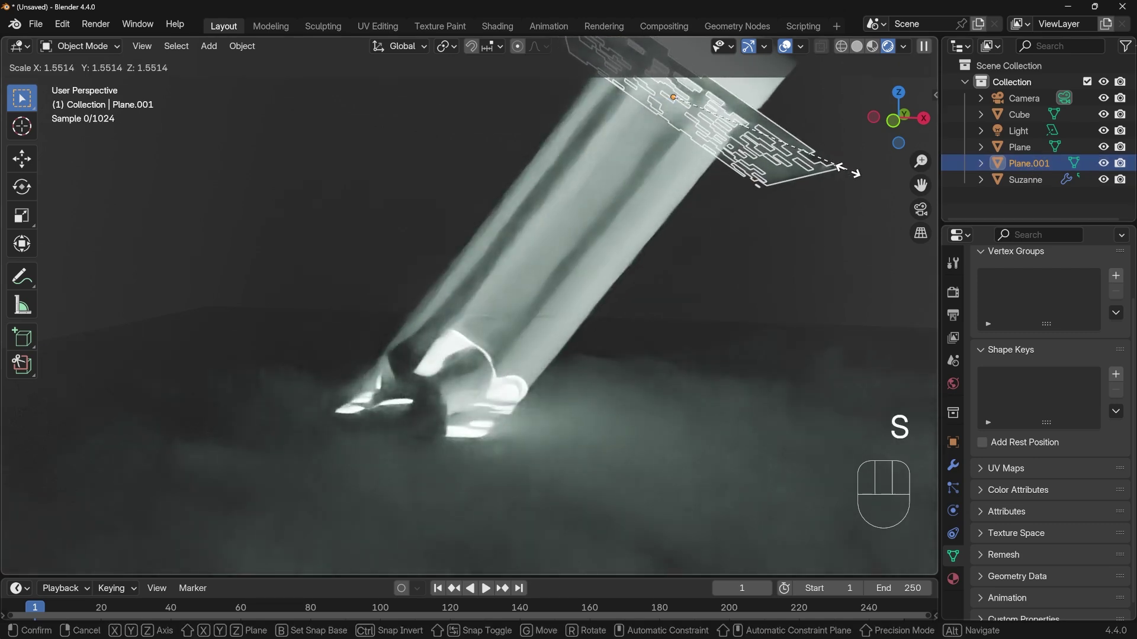
click(826, 159)
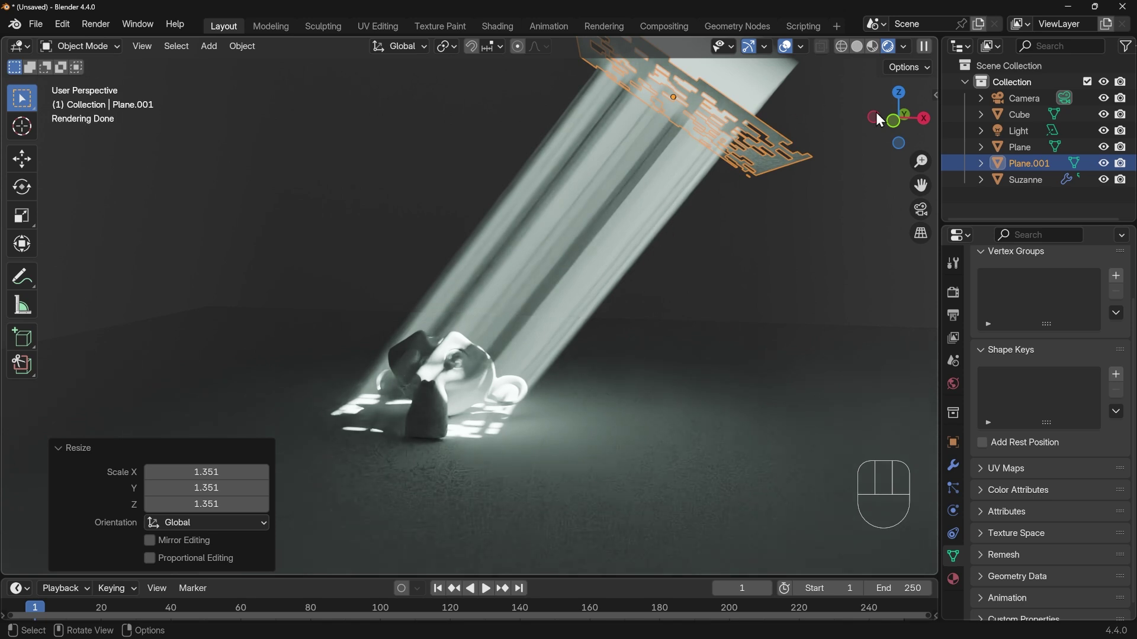
click(1018, 130)
drag(1070, 533, 1061, 535)
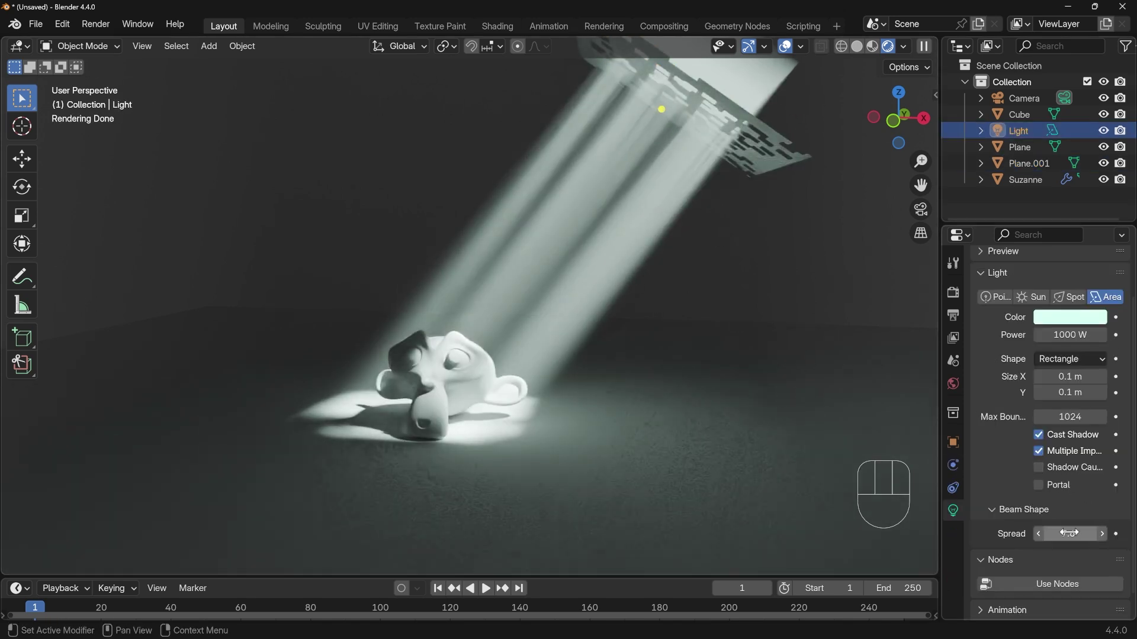
Shrink the holey plane to 0.816 and narrow the light's spread to 2.2°
click(963, 165)
key(s)
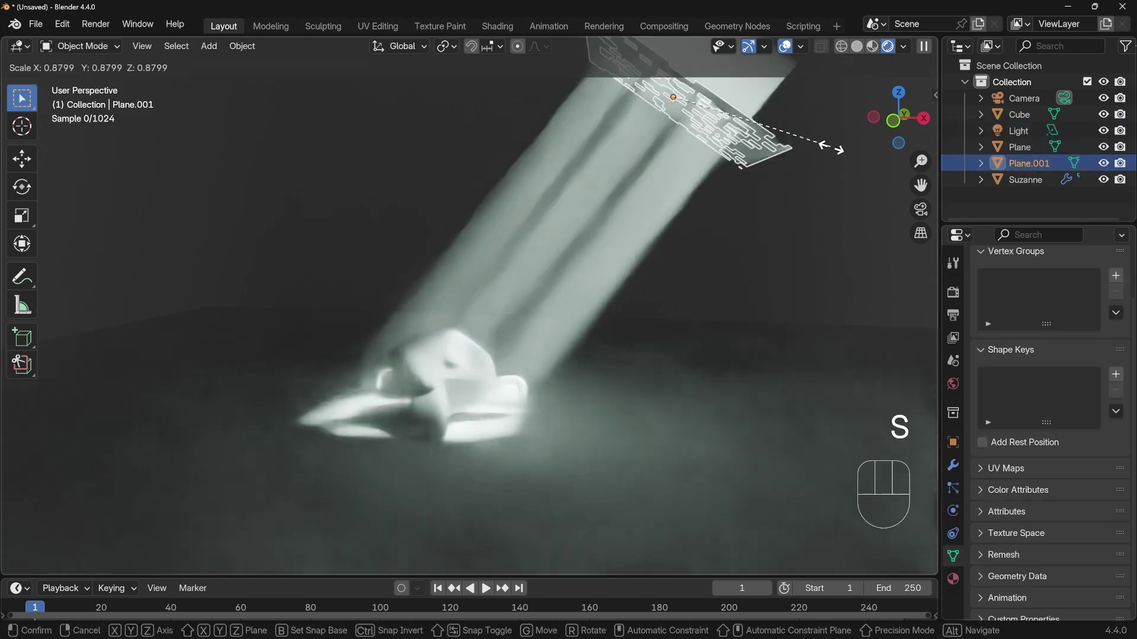
click(819, 148)
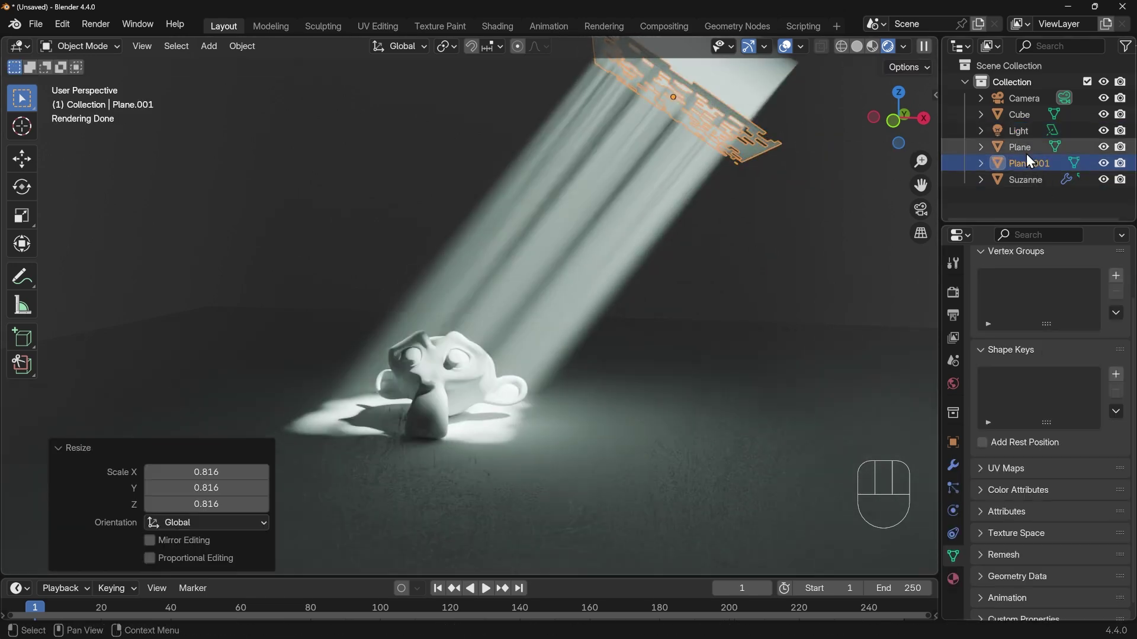
click(1018, 130)
drag(1071, 533, 1056, 533)
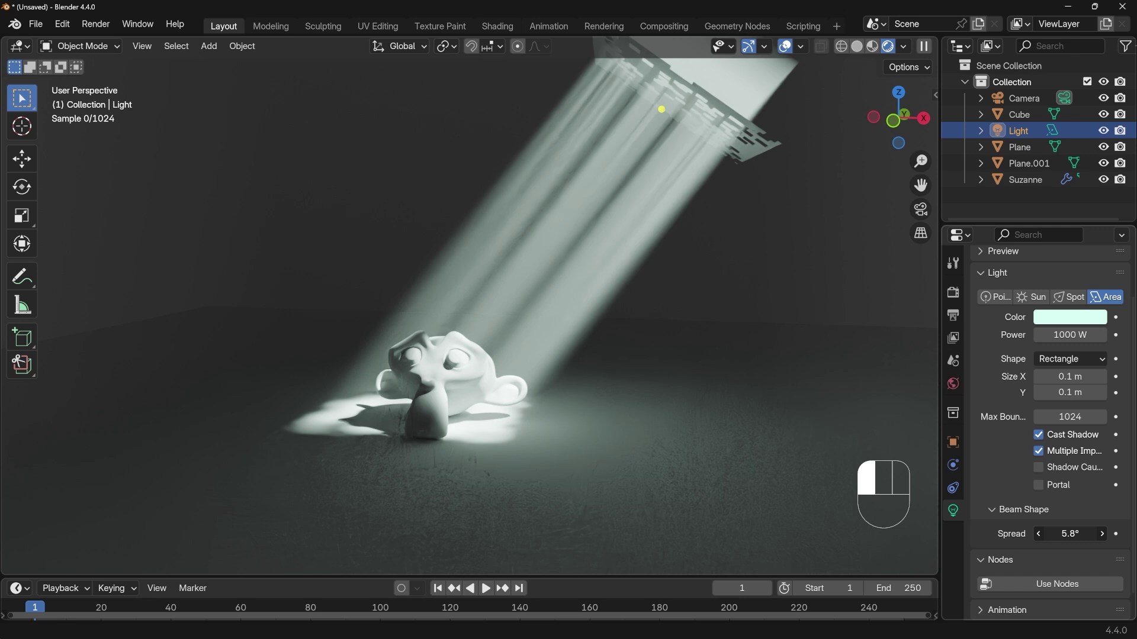
drag(1057, 533, 1033, 533)
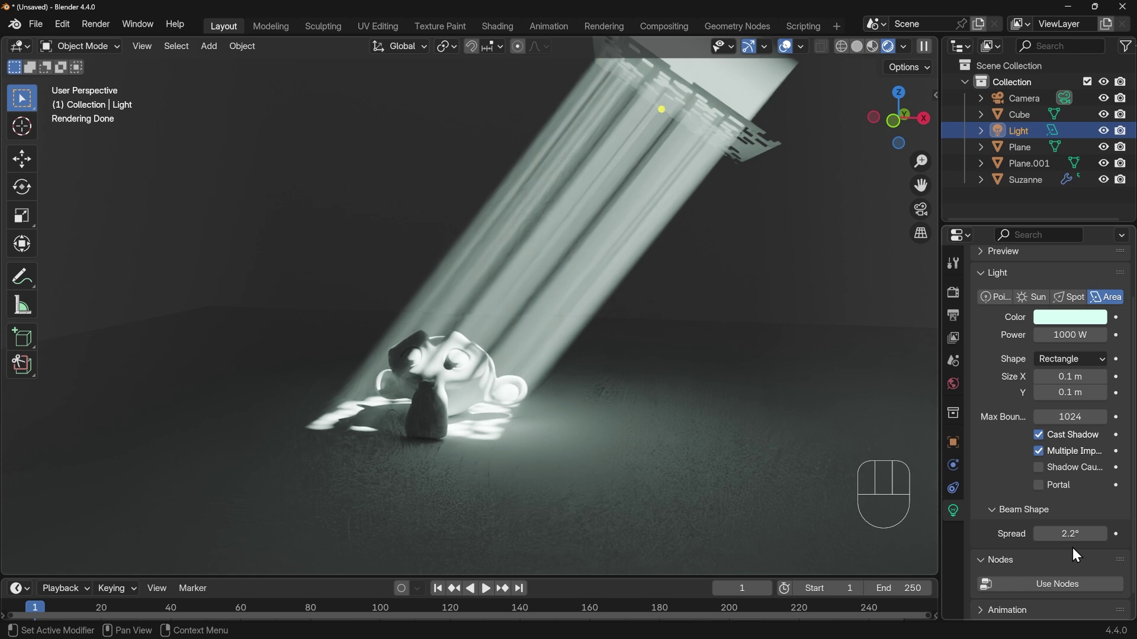
Make the light a point light with 0.01 m radius and 2000 W power
click(996, 298)
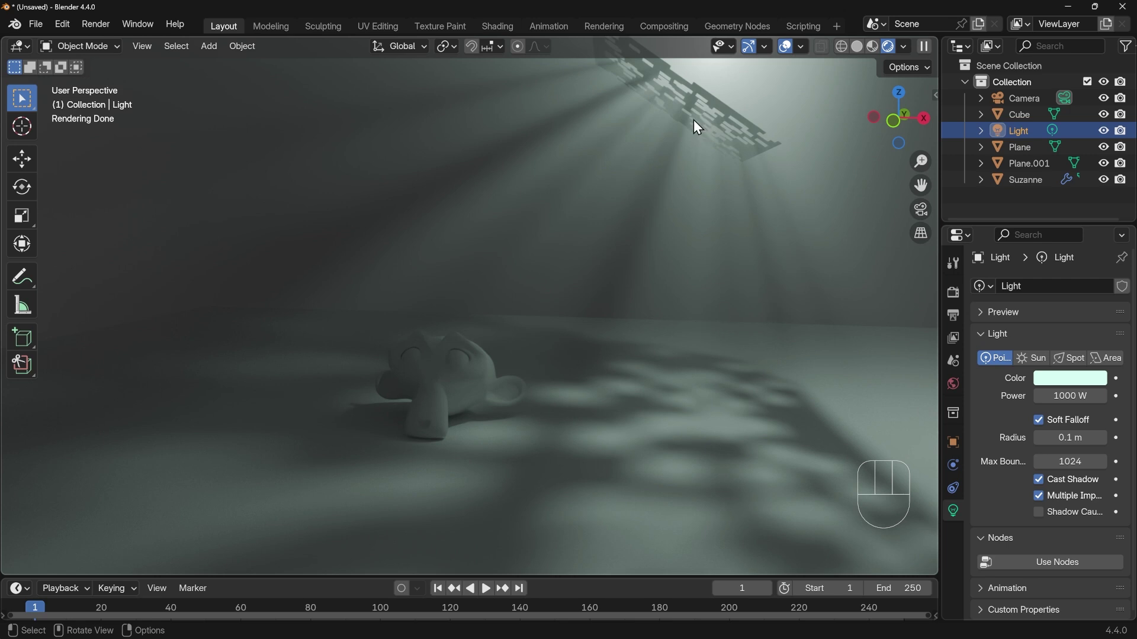
click(1069, 439)
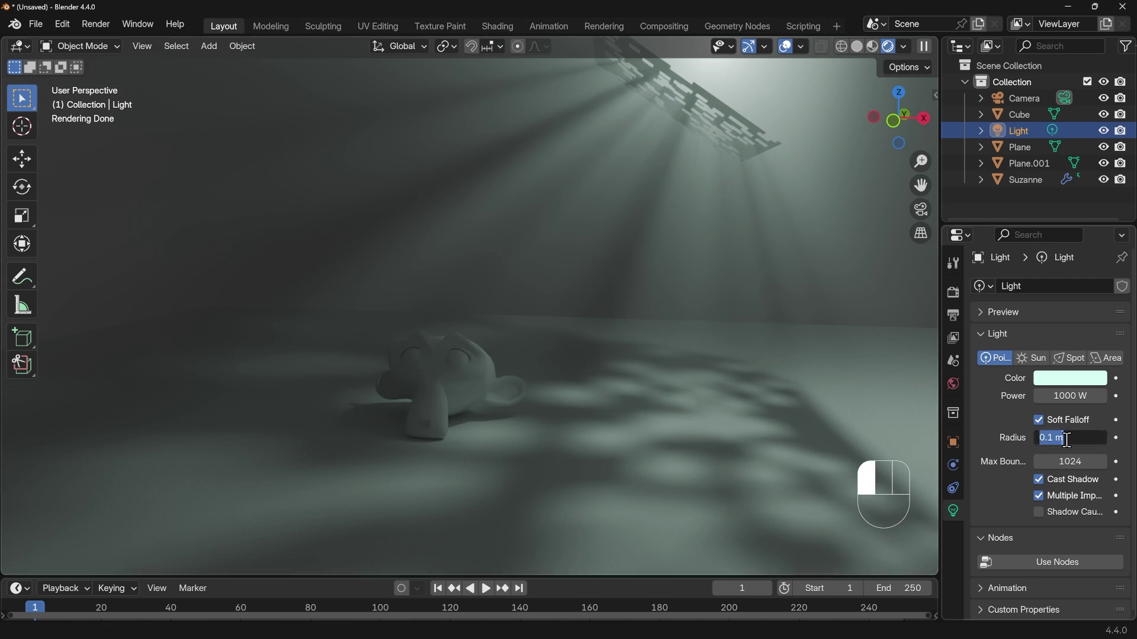
key(BackSpace)
text(.01)
key(Return)
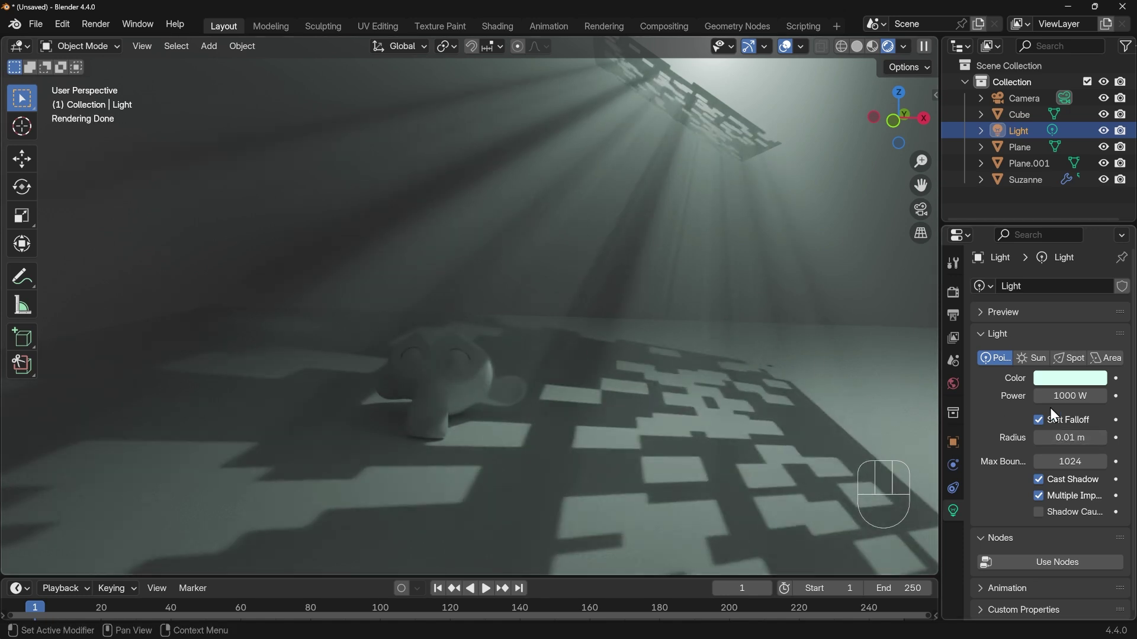
click(1085, 403)
text(2000)
key(Return)
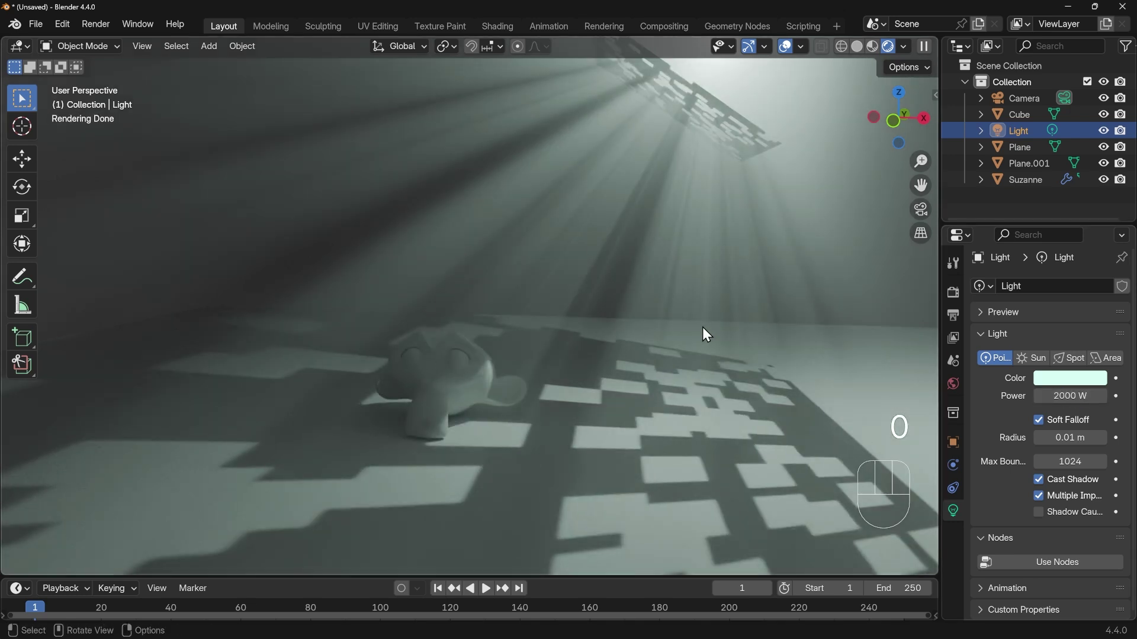
Try a spot light, then settle on an area light at 1000 W
click(1069, 357)
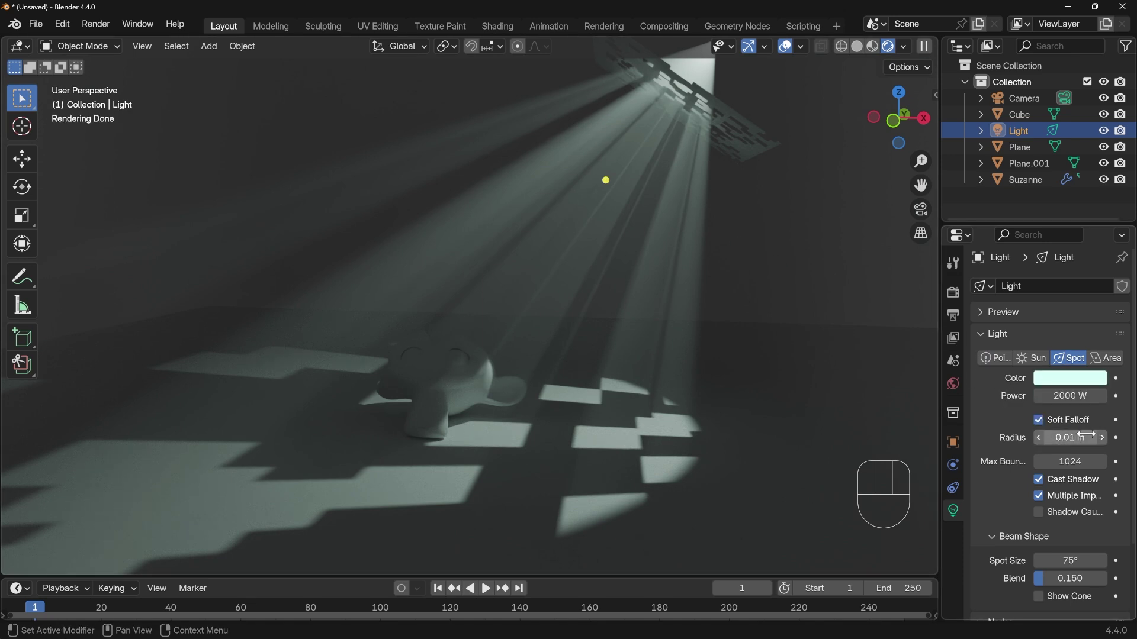
click(1112, 358)
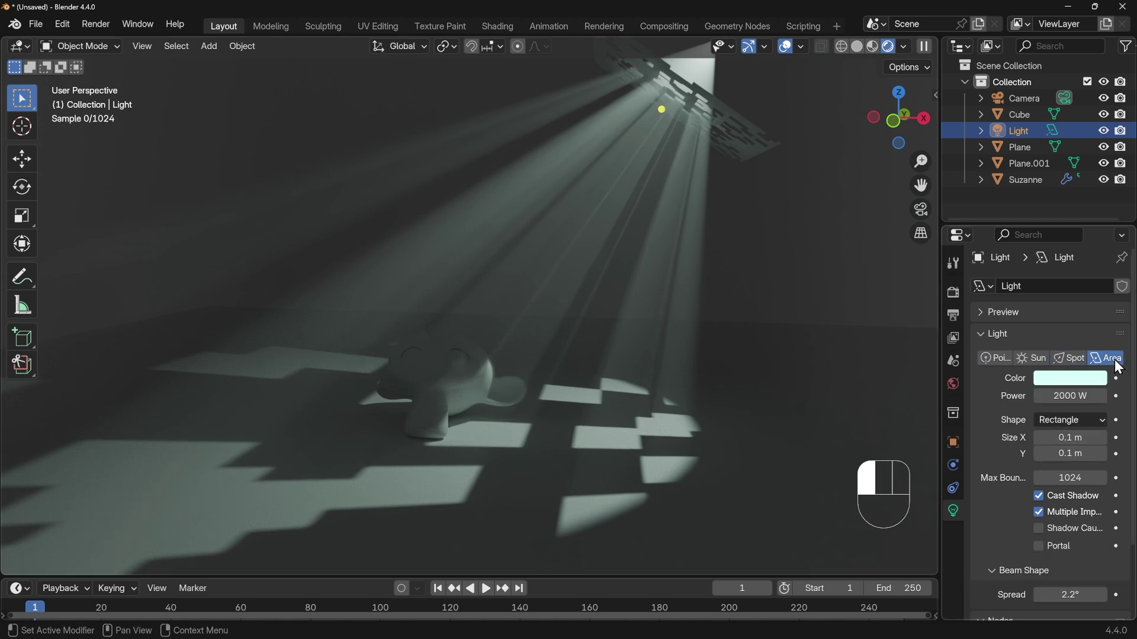
click(1083, 396)
text(1000)
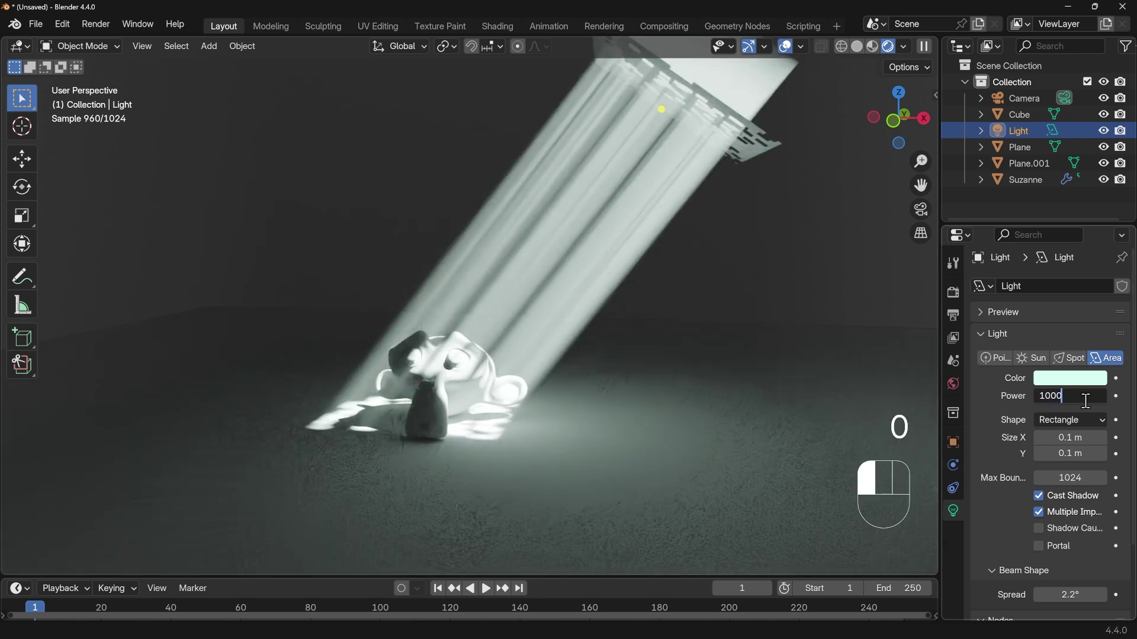
key(Return)
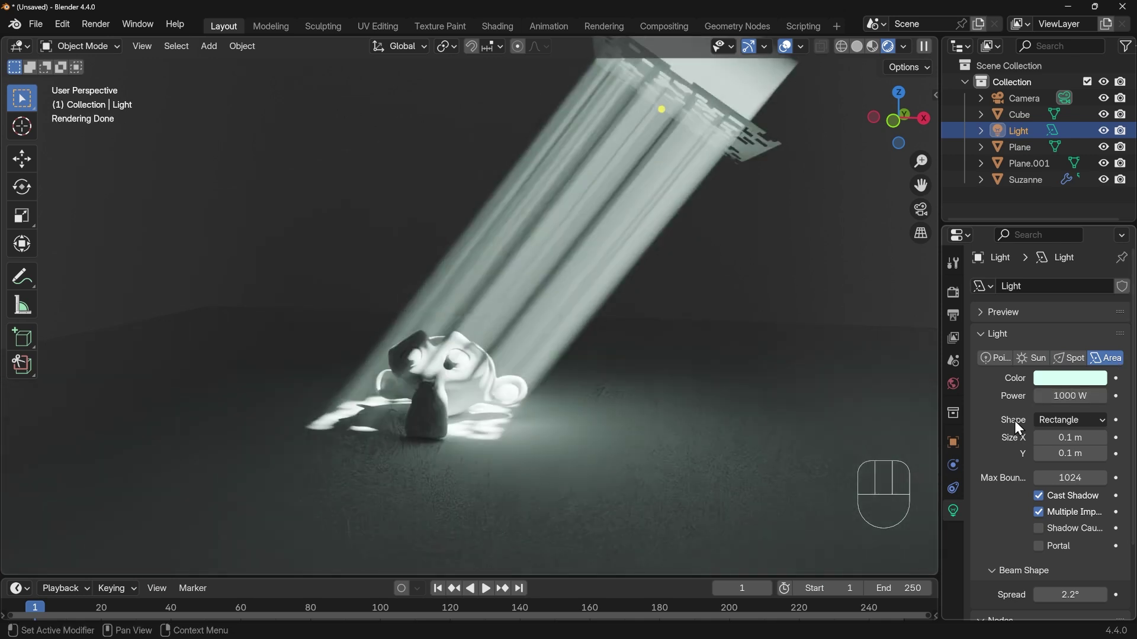
Switch rendering to EEVEE with raytracing on and 32 viewport samples
click(951, 292)
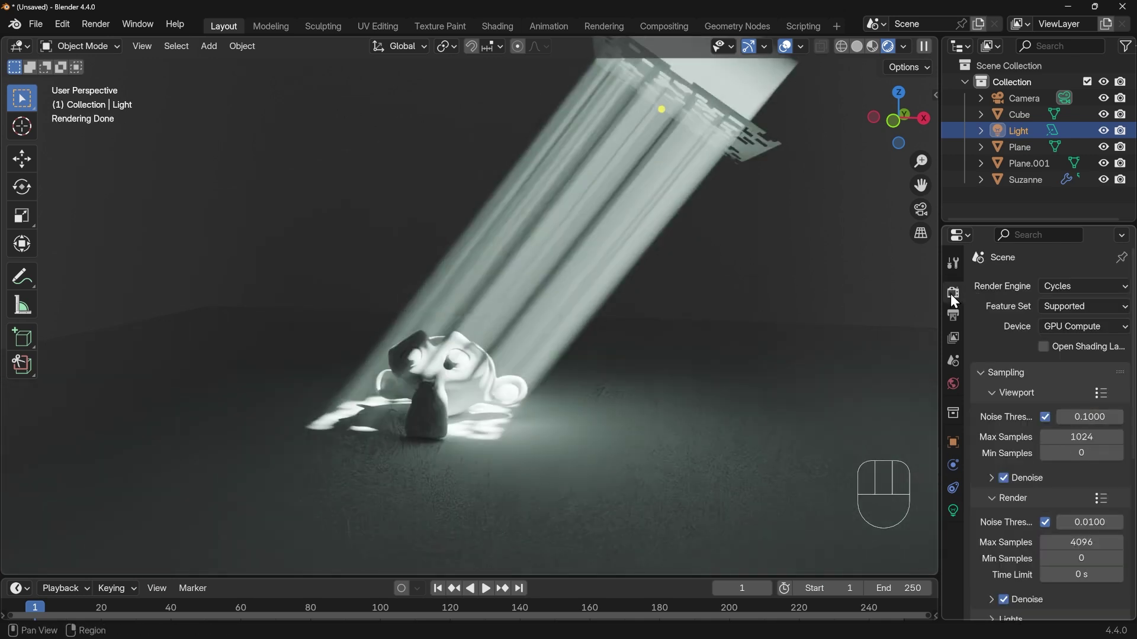
click(1081, 286)
click(1073, 306)
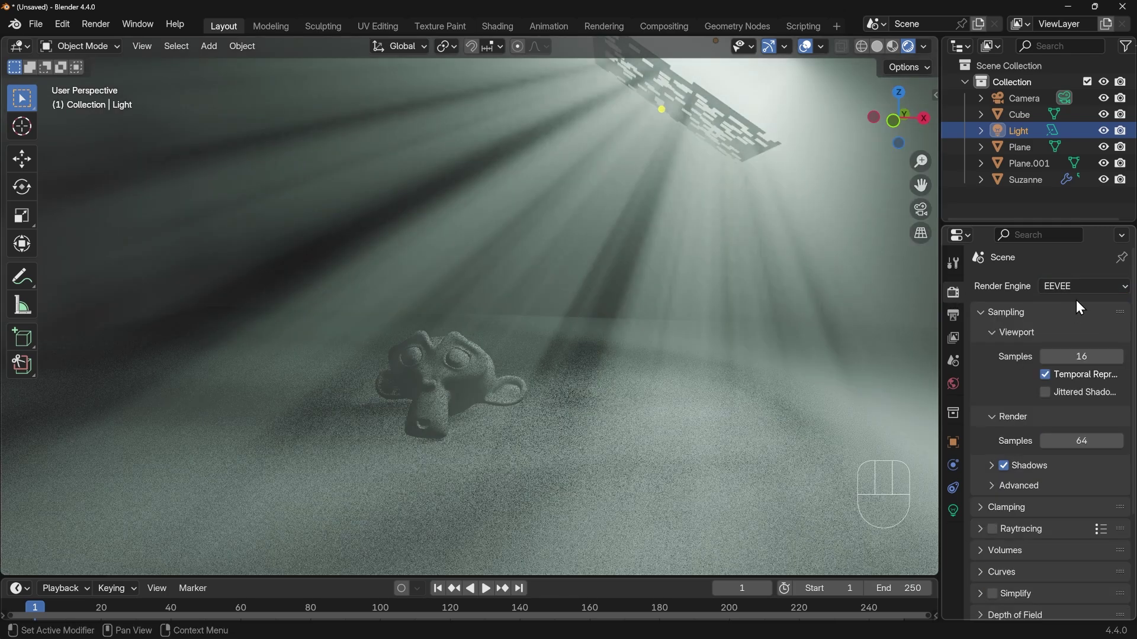
click(992, 529)
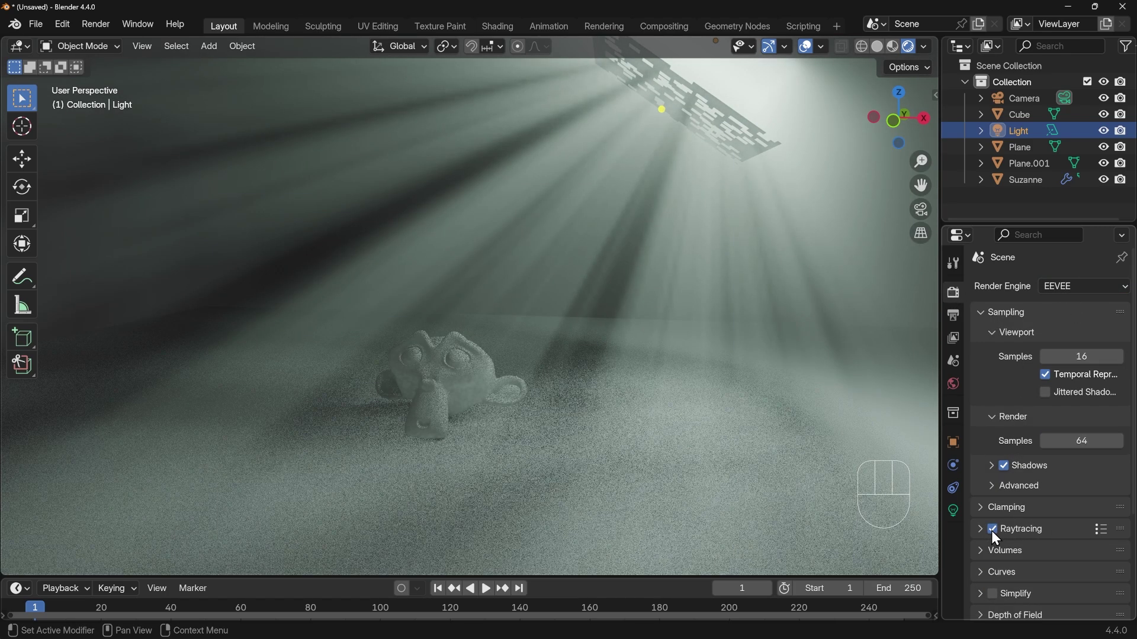
click(1073, 357)
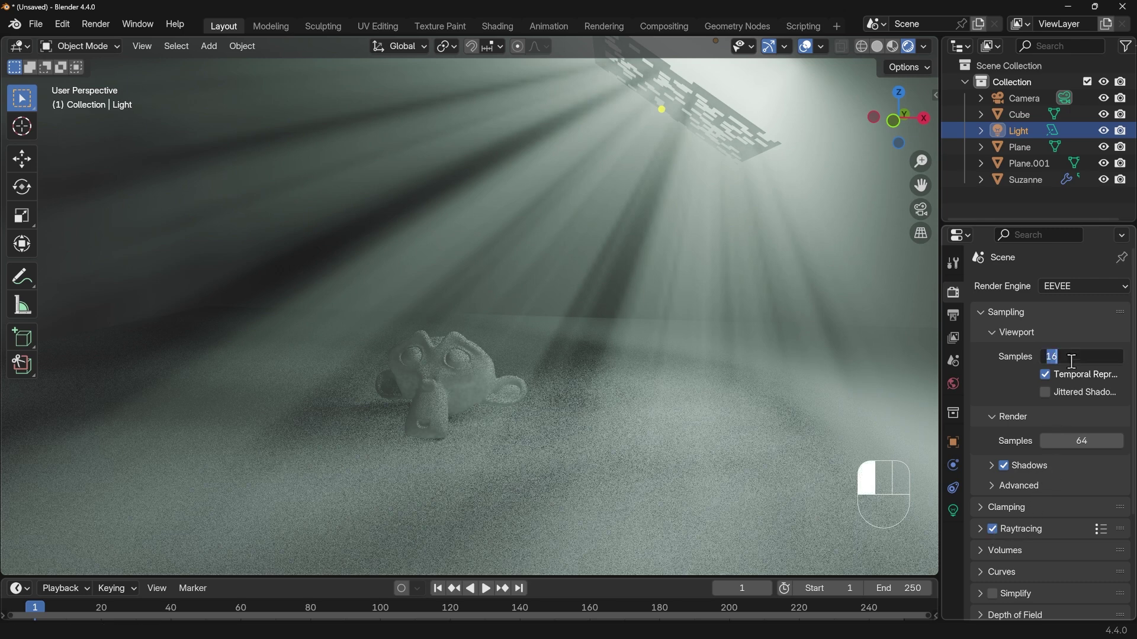
text(32)
key(Return)
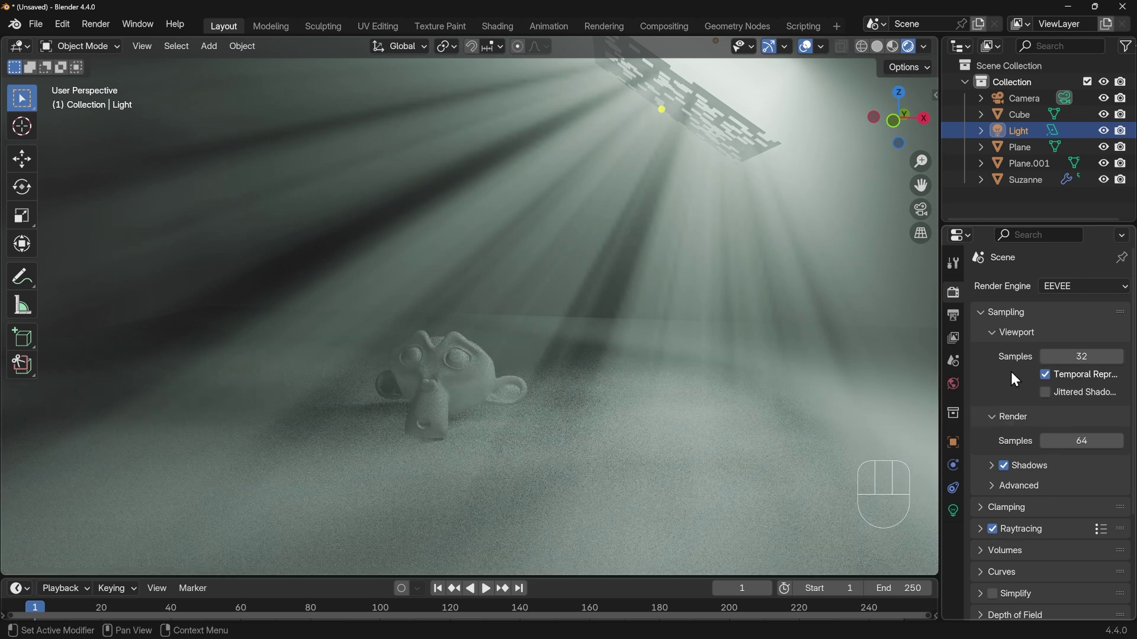
Compare volume resolutions 1:16, 1:8 and 1:4, settling on 1:2
scroll(1012, 380, down, 5)
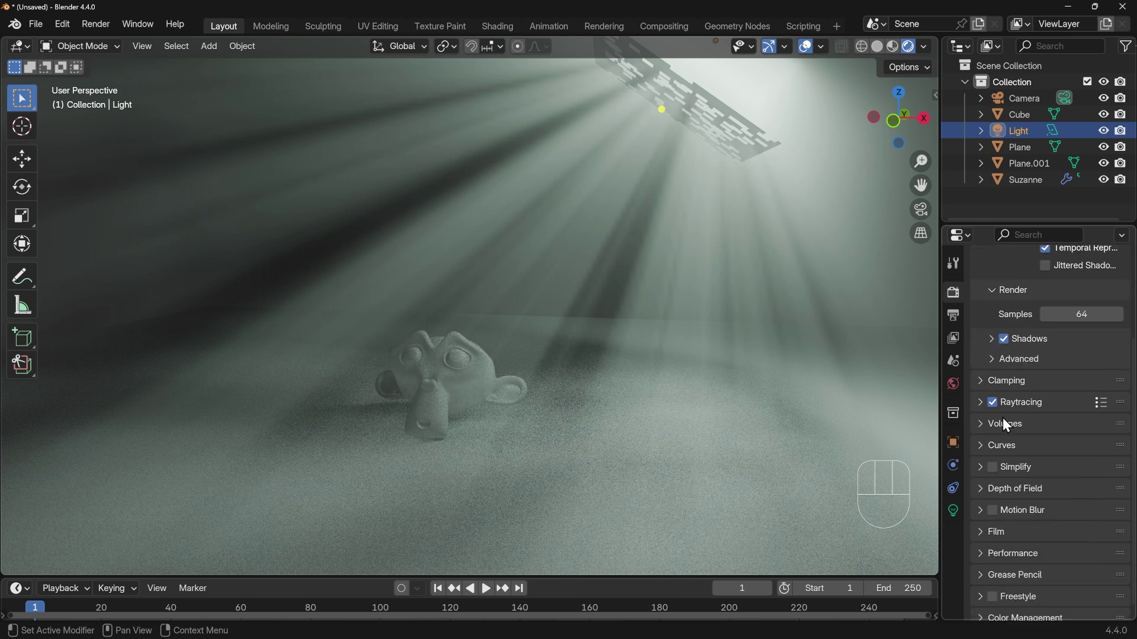
click(980, 427)
scroll(1024, 409, down, 1)
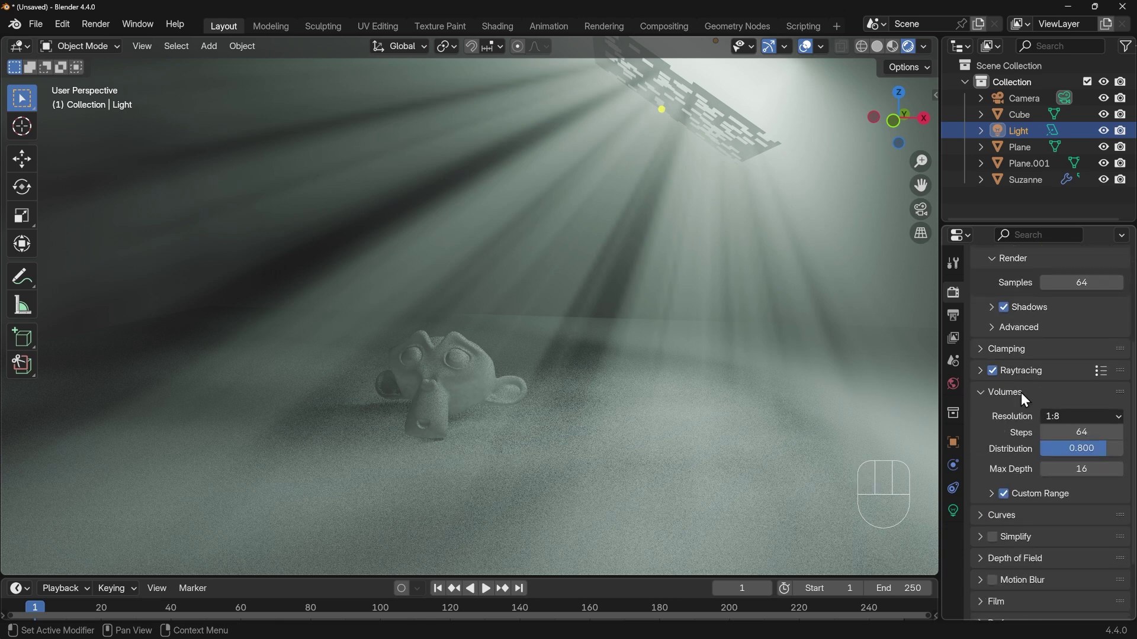
click(1072, 418)
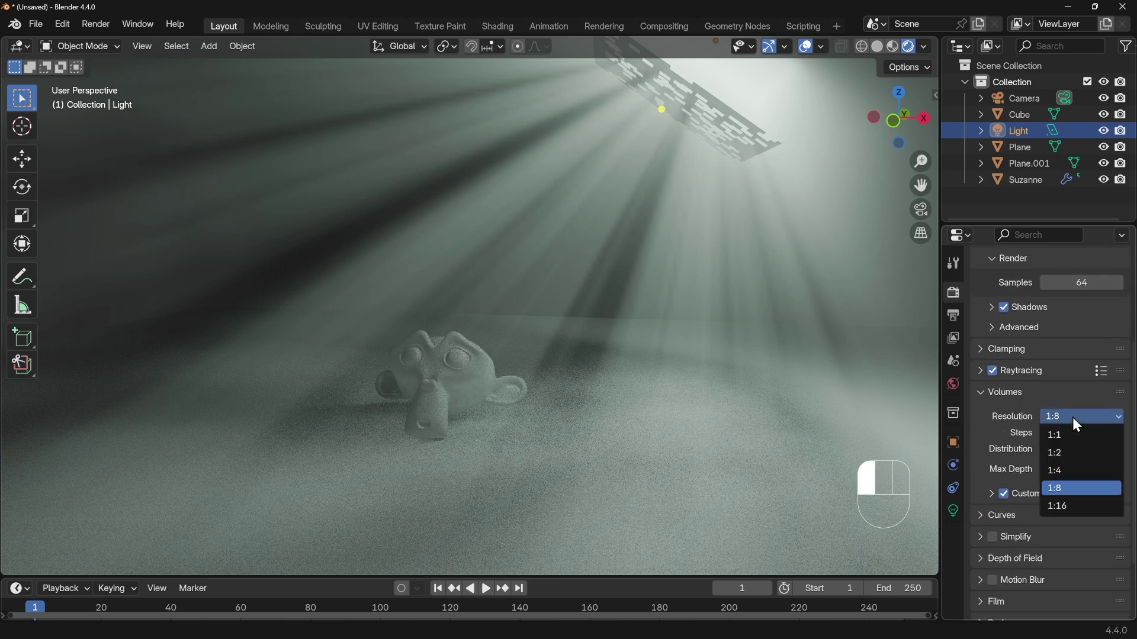
click(1062, 452)
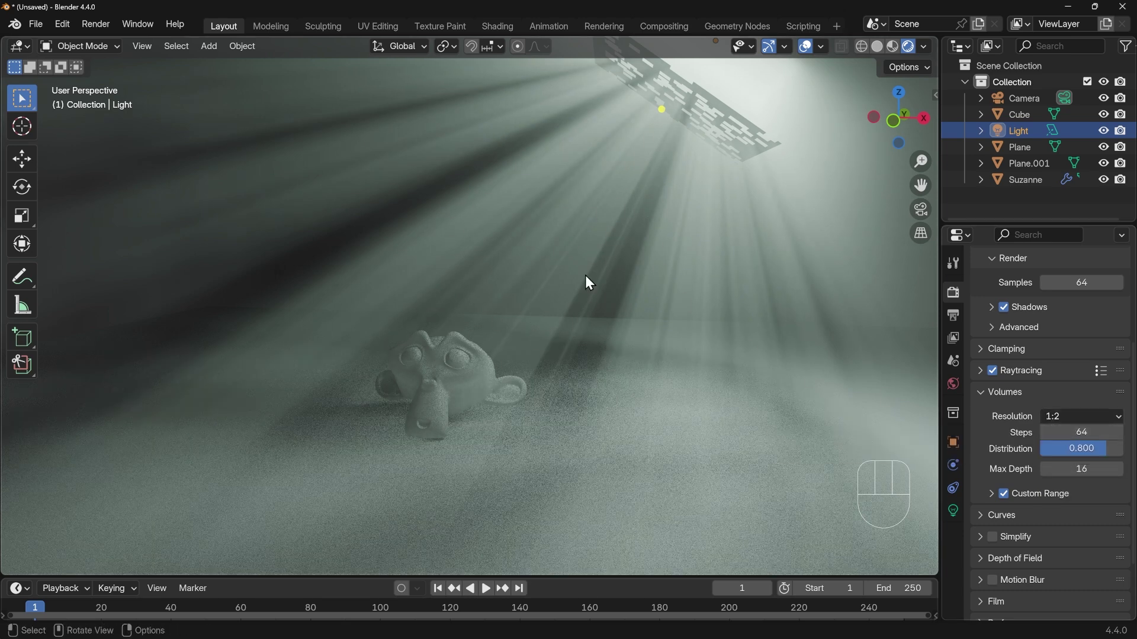
click(1069, 417)
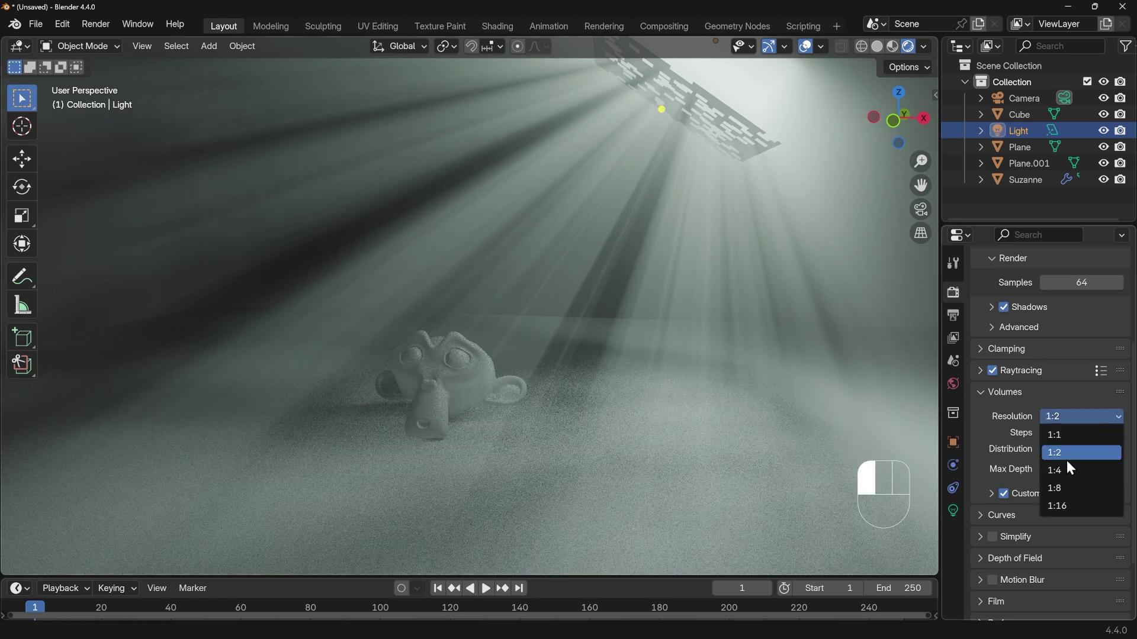
click(1069, 510)
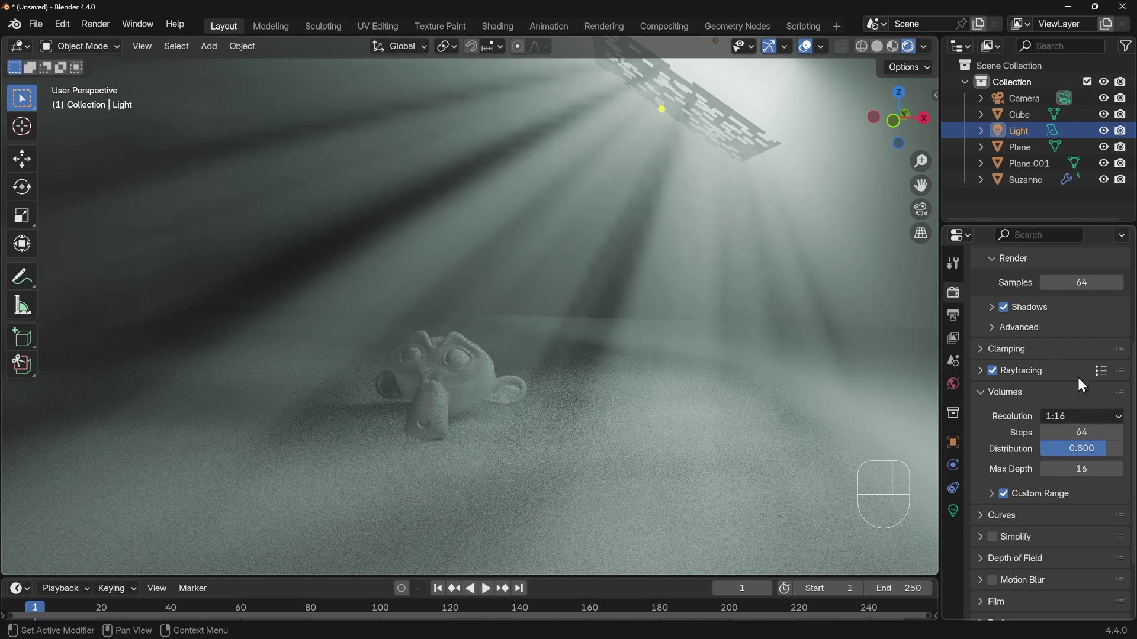
click(1093, 418)
click(1083, 487)
click(1074, 414)
click(1075, 464)
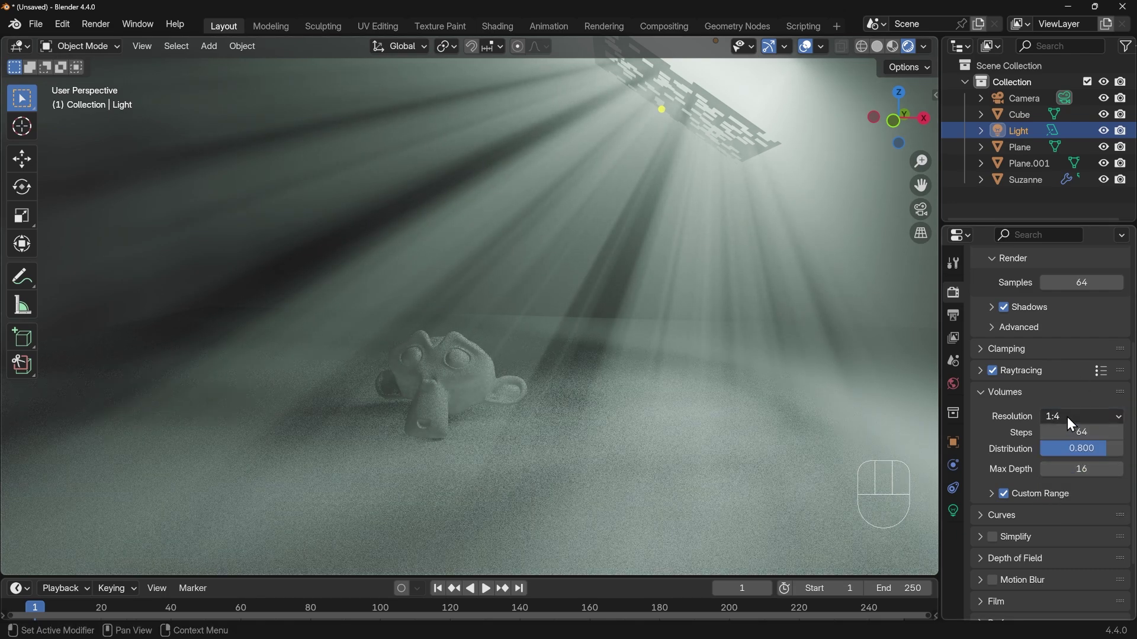
click(1068, 418)
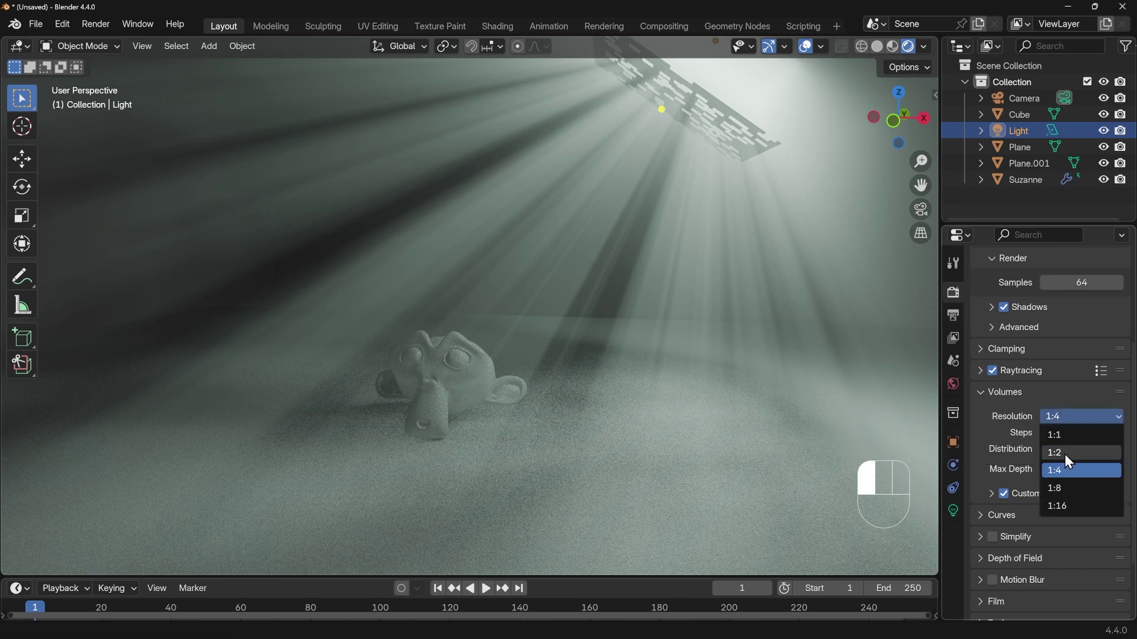
click(1066, 455)
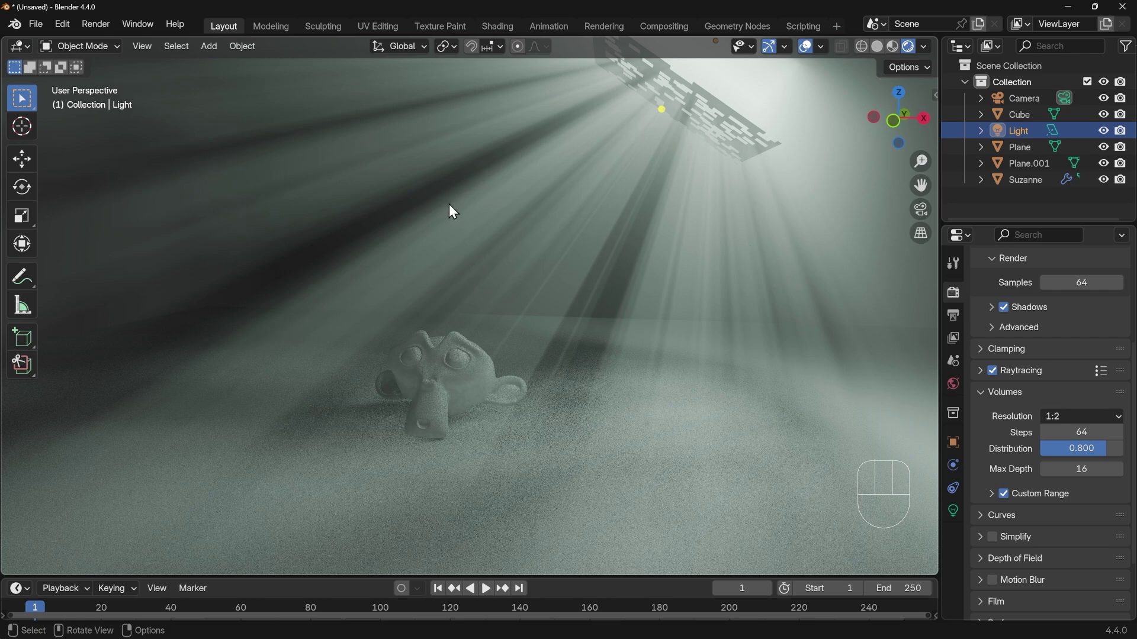
In front view, move the area light about 0.93 m along X and 1.53 m up
scroll(778, 308, down, 5)
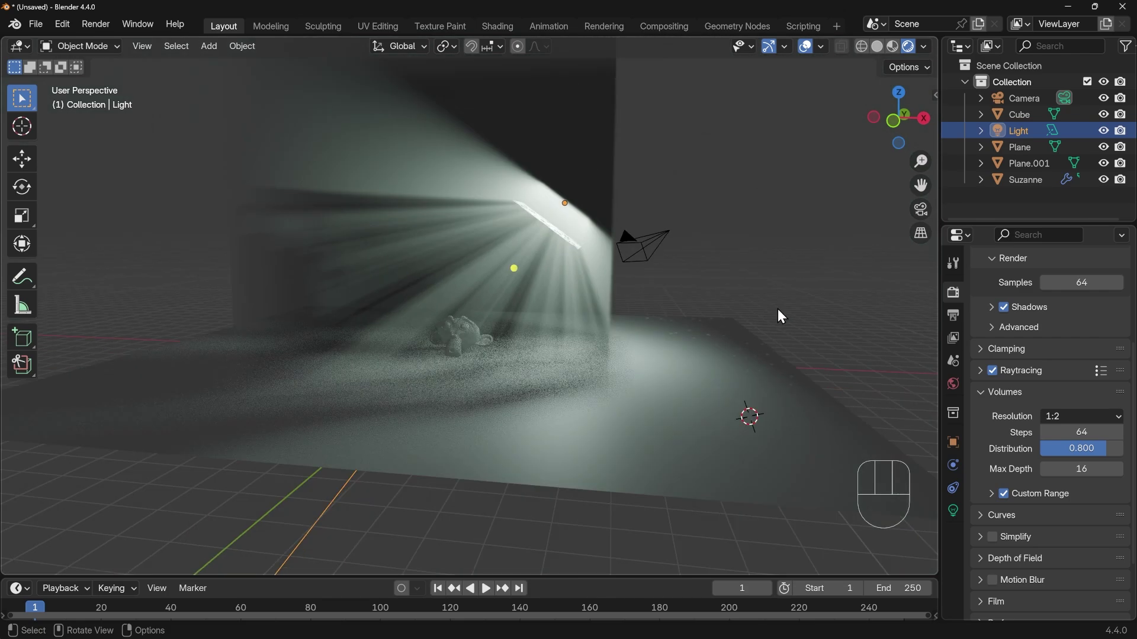
middle_drag(778, 308, 548, 347)
scroll(562, 340, up, 5)
key(KP_1)
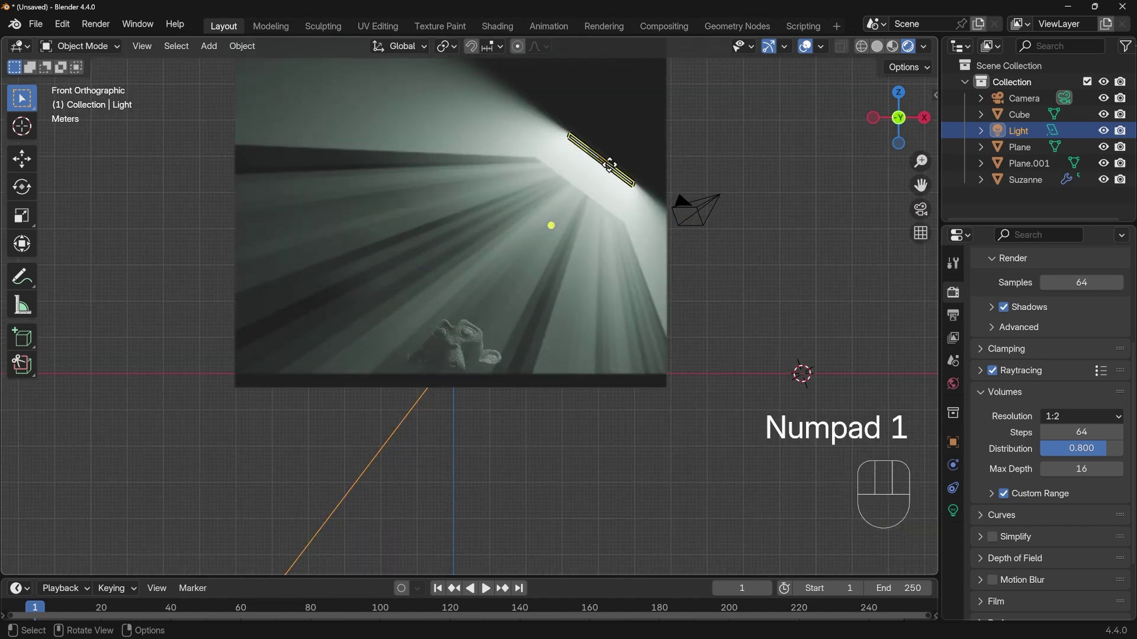
key(g)
click(644, 110)
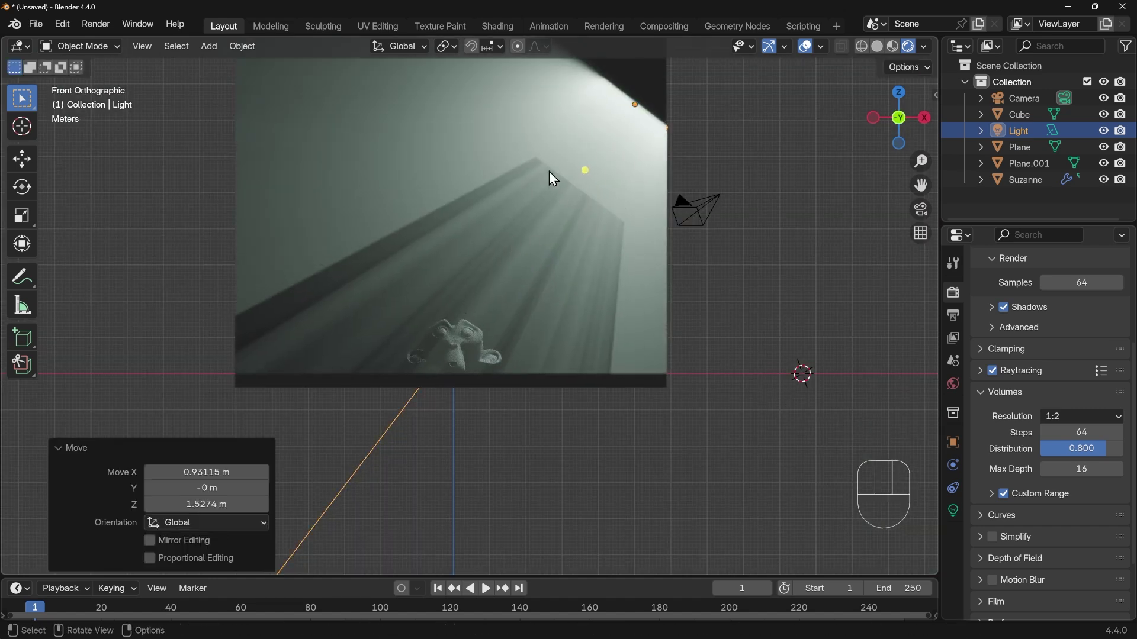
mouse_move(552, 179)
middle_down()
mouse_move(607, 229)
mouse_move(551, 172)
middle_up()
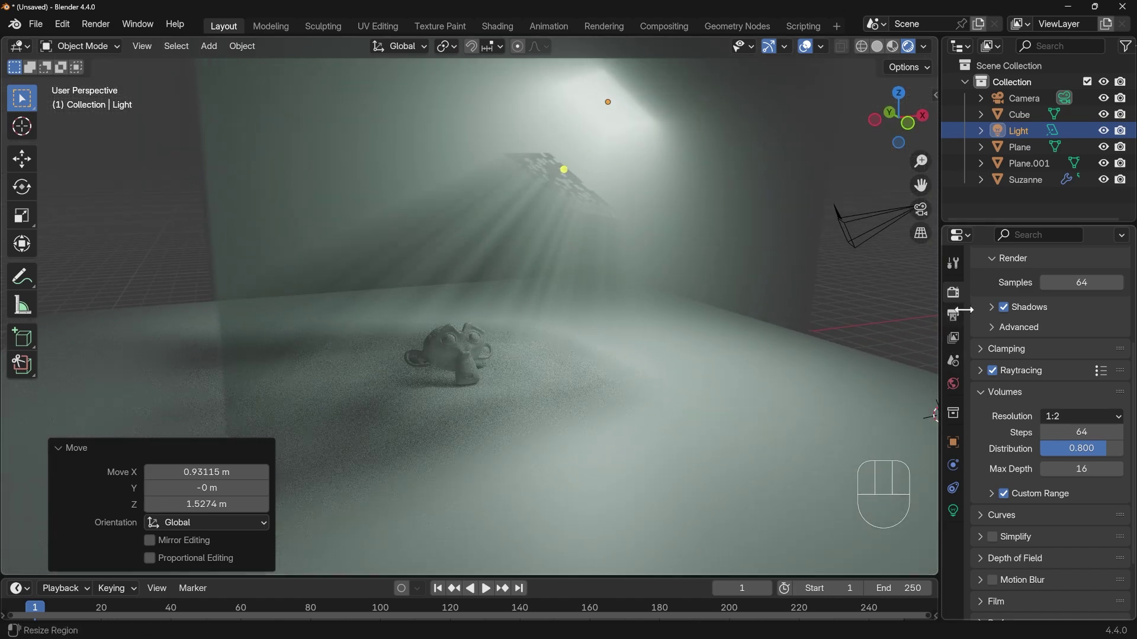
scroll(1037, 344, up, 6)
Switch the render engine from EEVEE to Cycles
click(1062, 297)
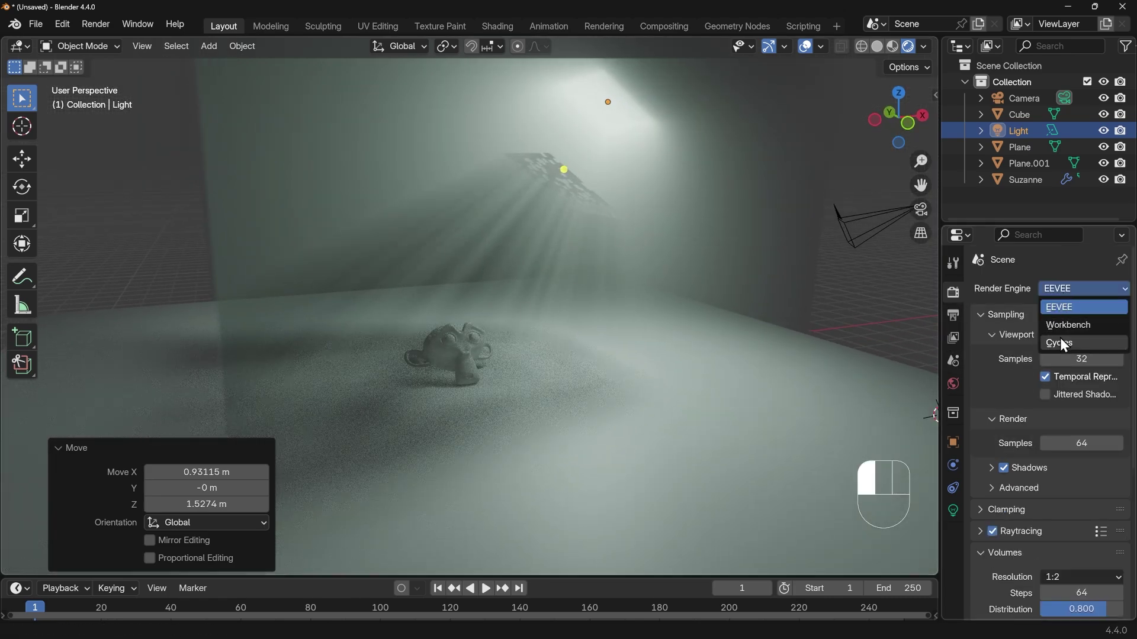
click(1060, 339)
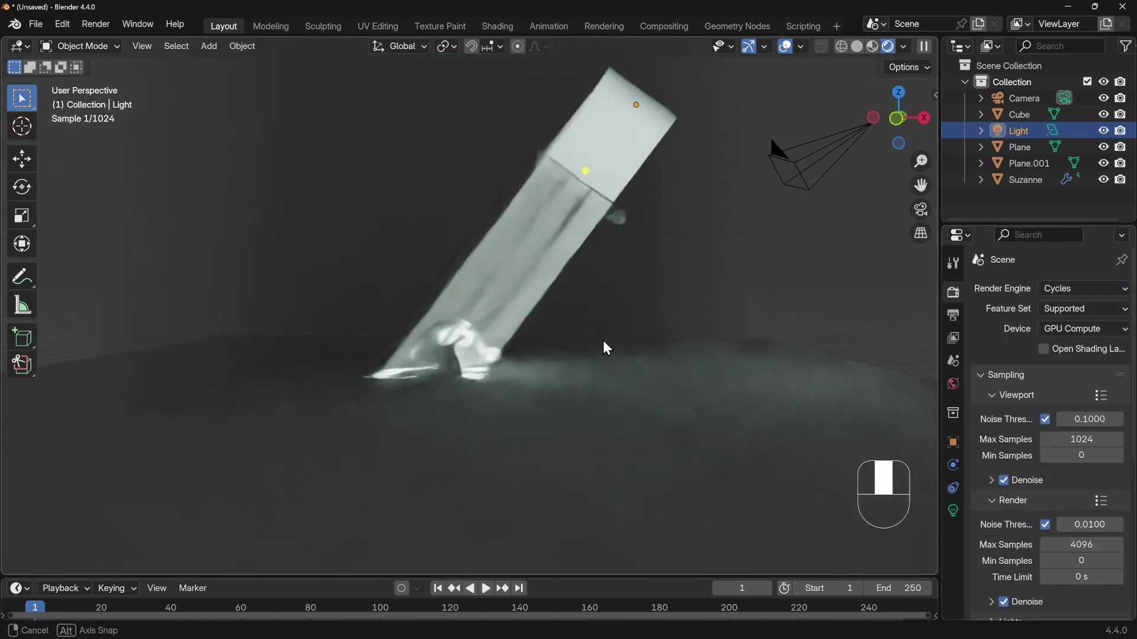